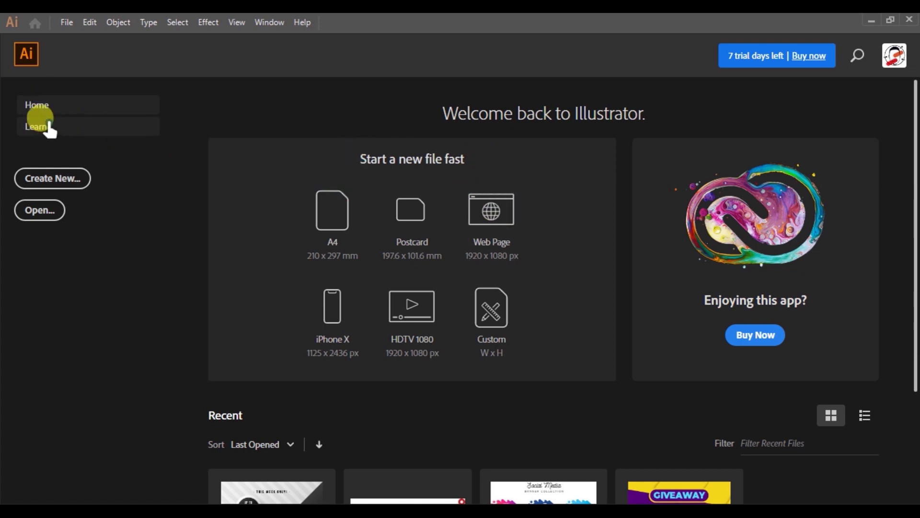
# Step: Look through the hands-on and web tutorials offered on the Learn page
pyautogui.click(35, 126)
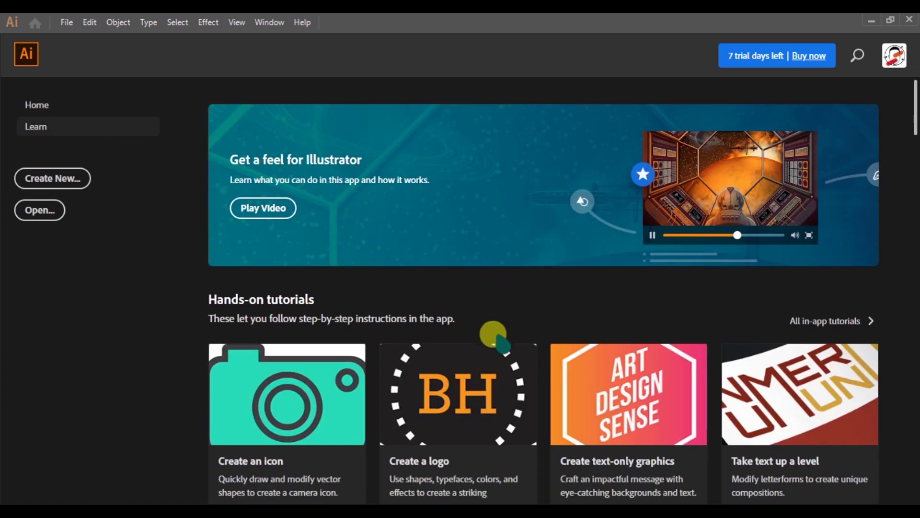
pyautogui.scroll(-5, 493, 336)
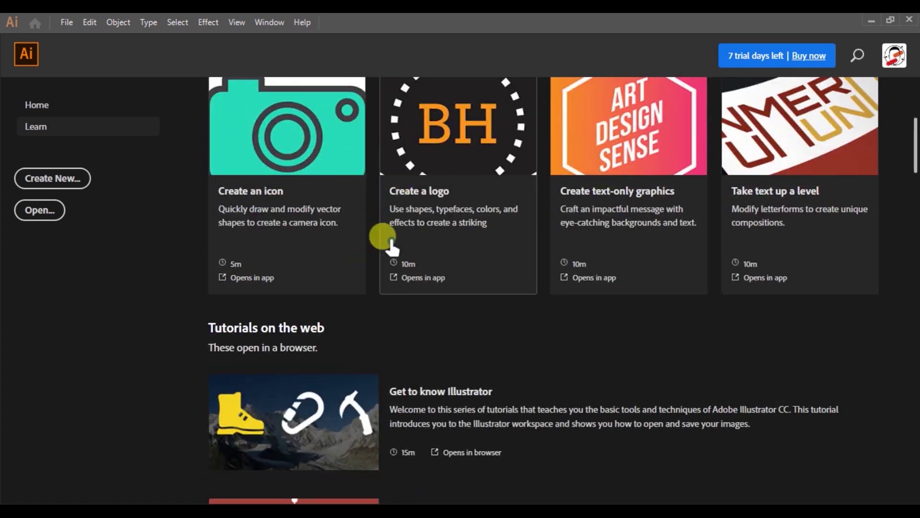
pyautogui.scroll(-4, 398, 374)
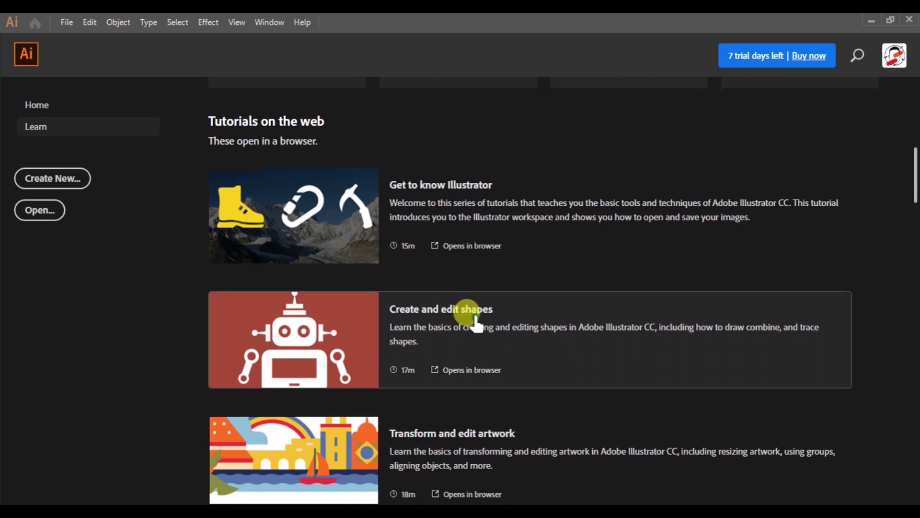
pyautogui.scroll(-4, 472, 318)
pyautogui.scroll(15, 431, 307)
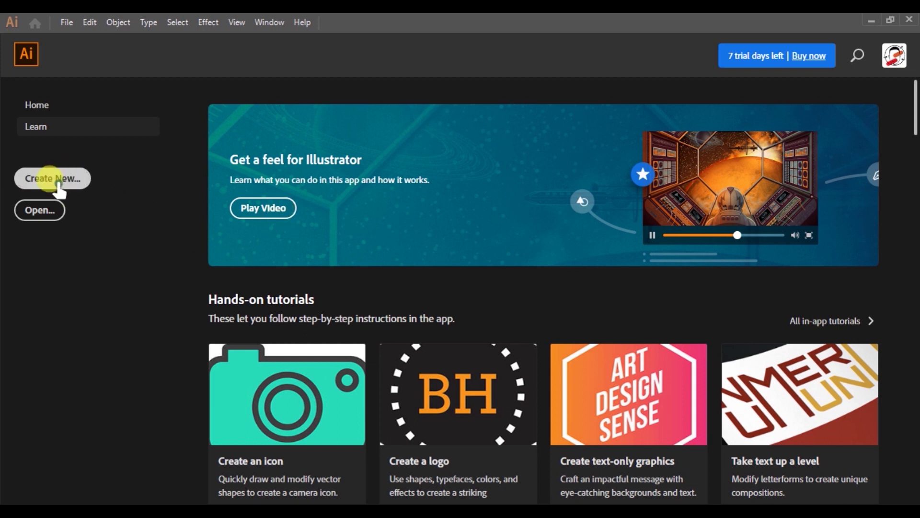
# Step: Start a new document and look through the recent items and the Mobile presets and templates
pyautogui.click(54, 178)
pyautogui.click(583, 123)
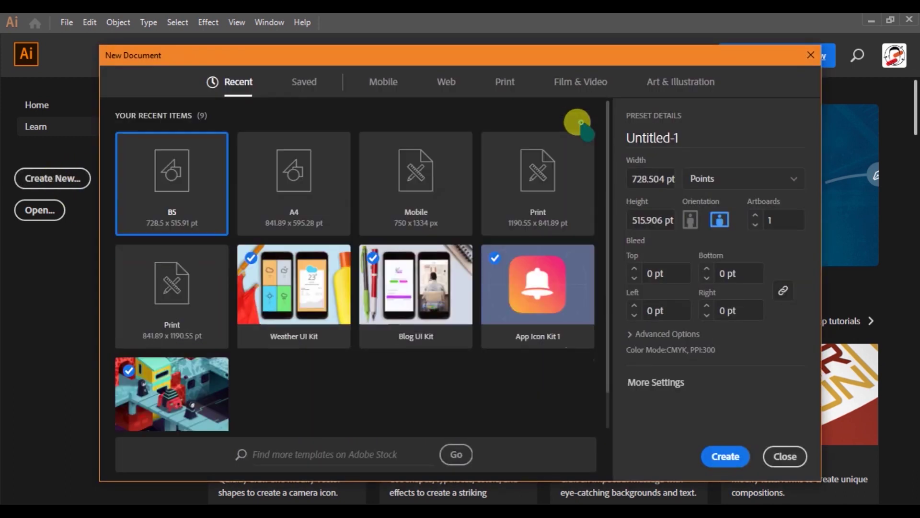
pyautogui.scroll(-1, 533, 237)
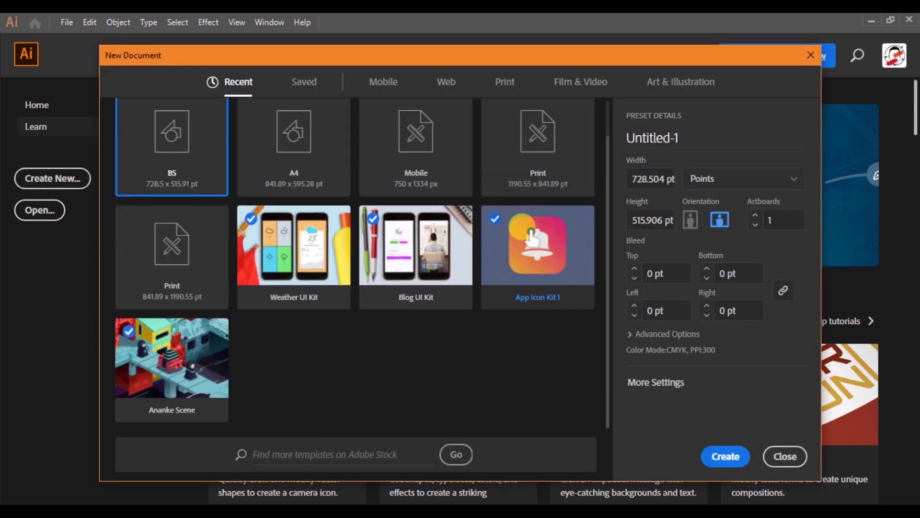
pyautogui.scroll(1, 542, 329)
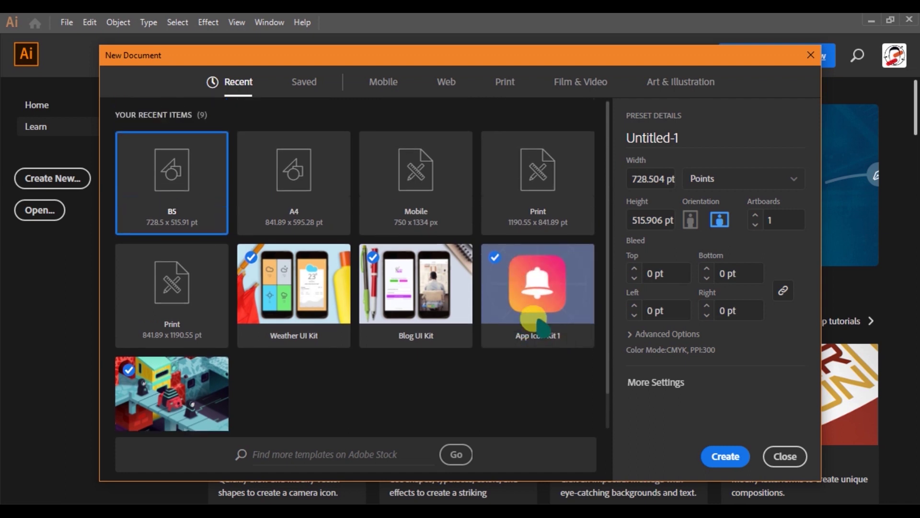
pyautogui.click(383, 82)
pyautogui.scroll(-10, 510, 222)
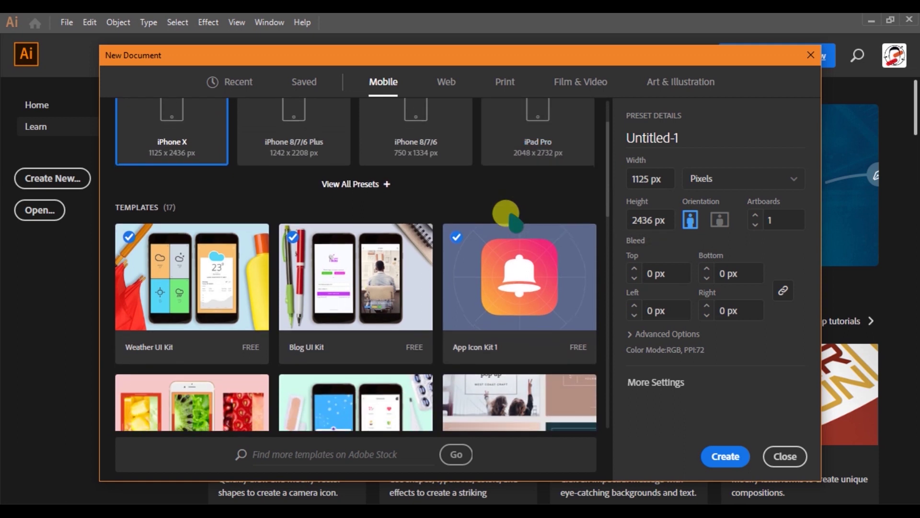
pyautogui.scroll(-3, 488, 229)
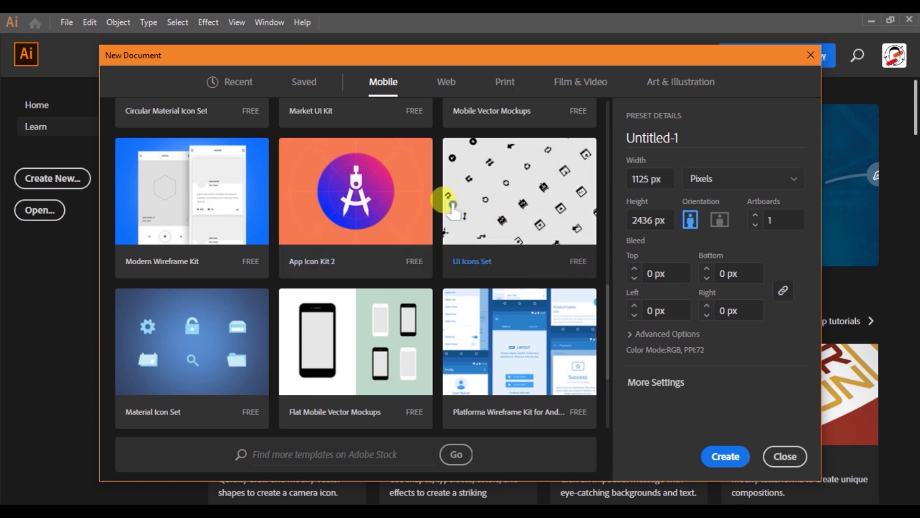
# Step: Create a landscape A3 document from the Print presets, 1190.55 x 841.89 pt
pyautogui.click(505, 82)
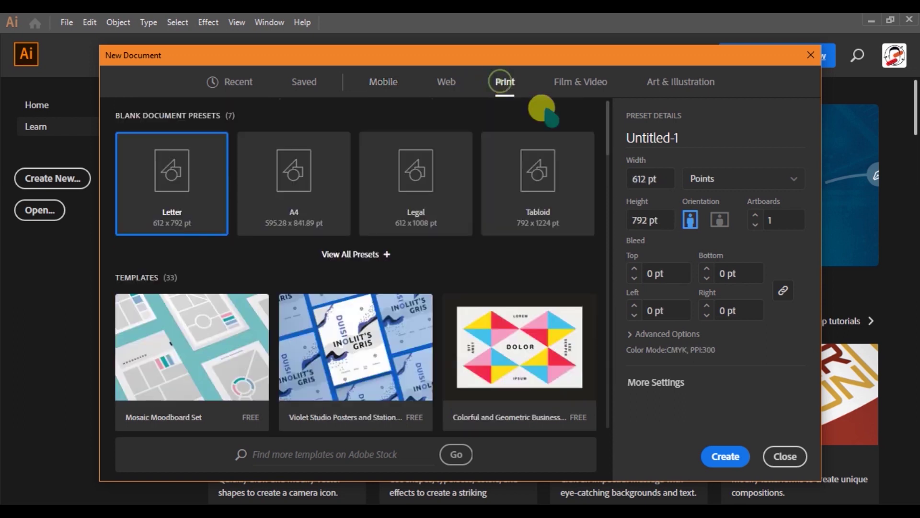
pyautogui.click(358, 254)
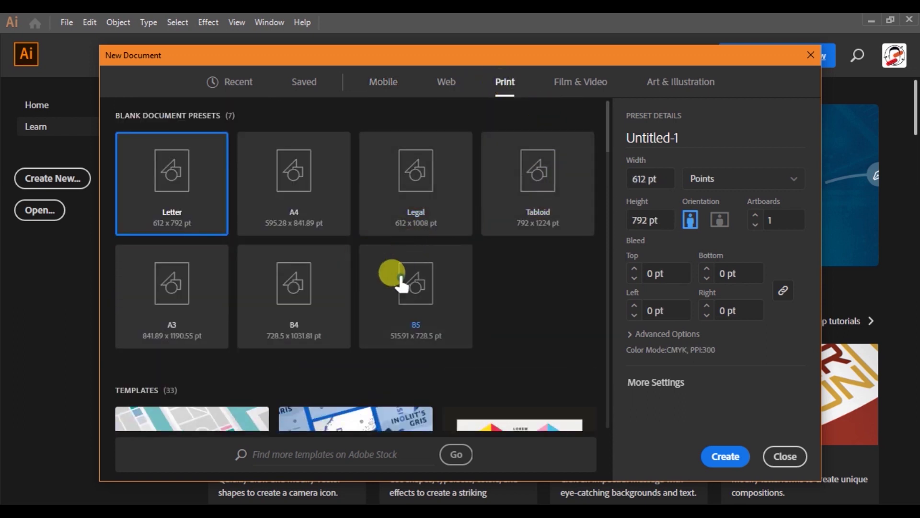
pyautogui.click(220, 290)
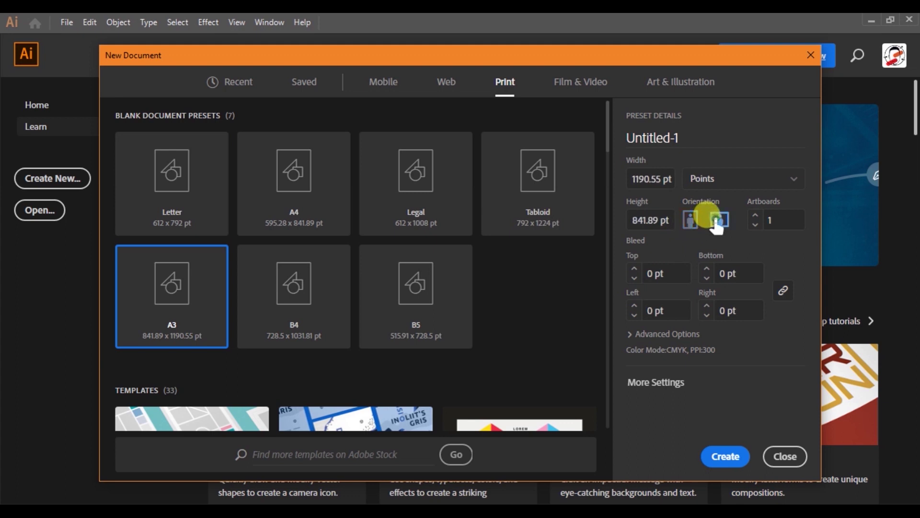
pyautogui.click(719, 453)
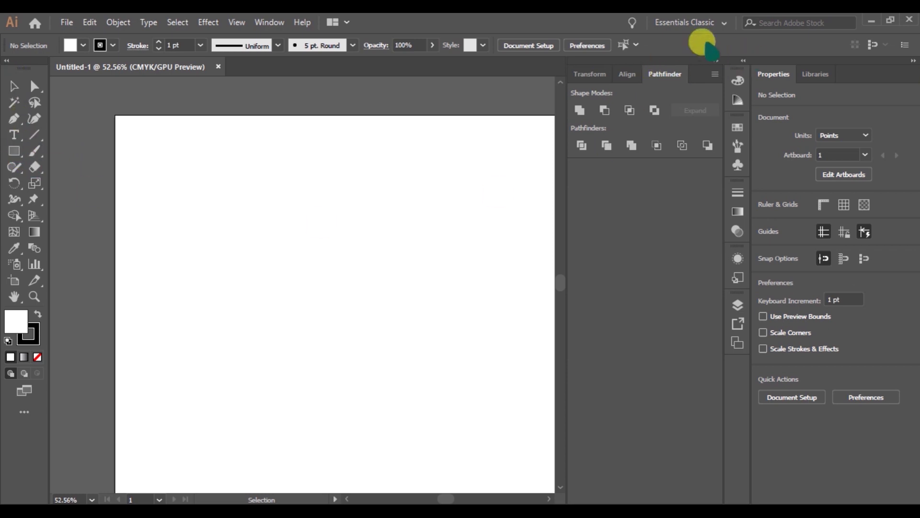
# Step: Reset the Essentials Classic workspace to its default layout
pyautogui.click(703, 24)
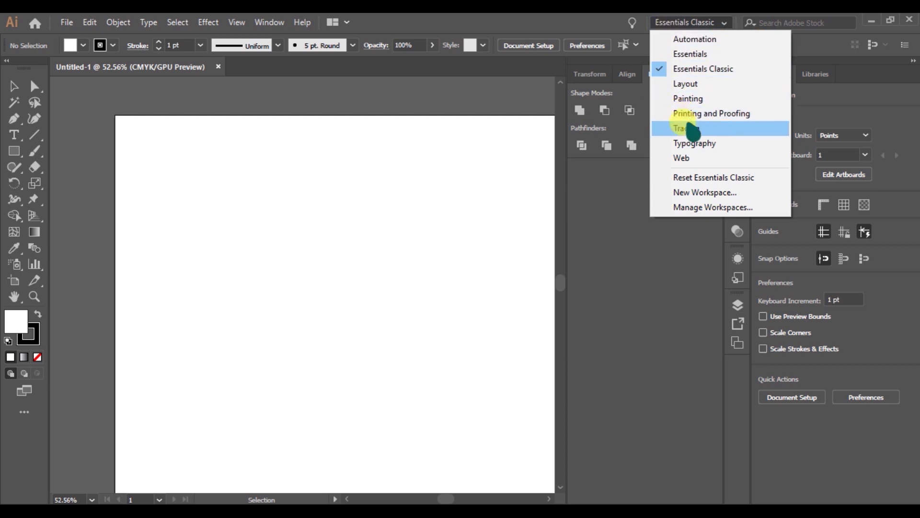
pyautogui.click(680, 178)
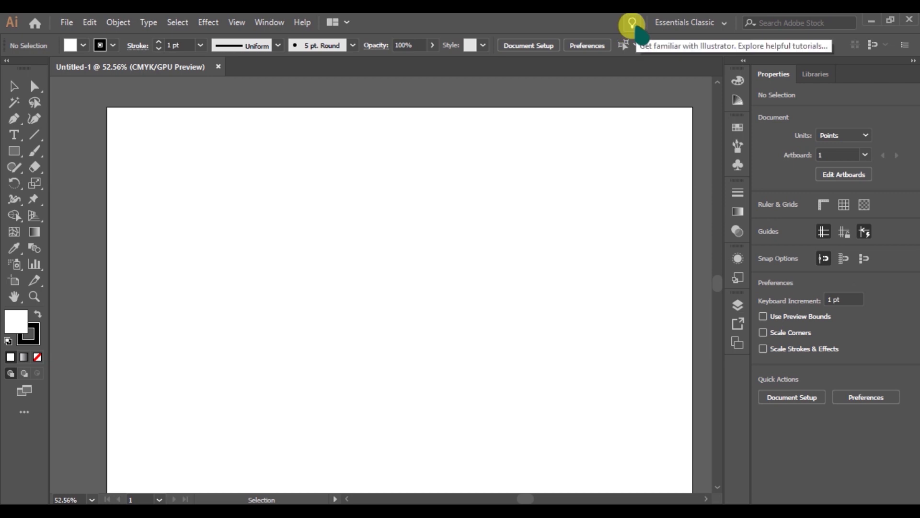
# Step: Look through the in-app tutorial projects in the Learn window and close it
pyautogui.click(631, 22)
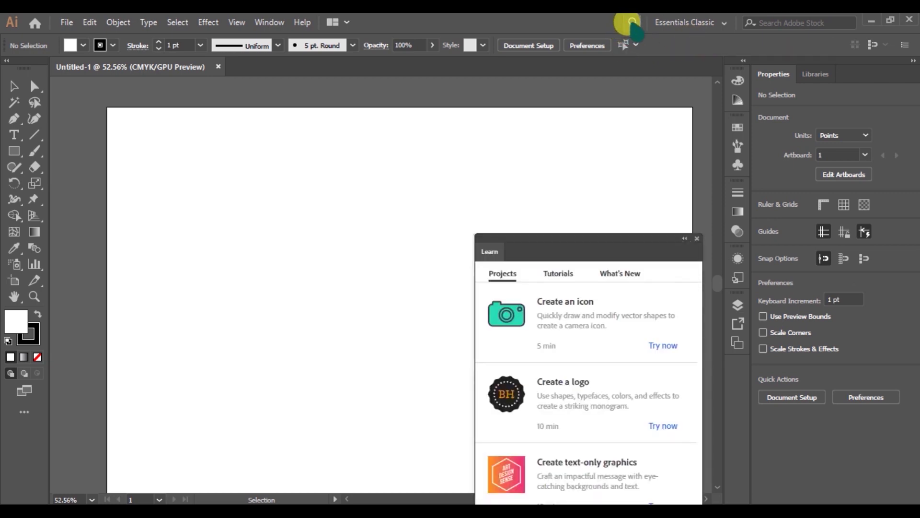
pyautogui.moveTo(610, 246); pyautogui.dragTo(587, 99)
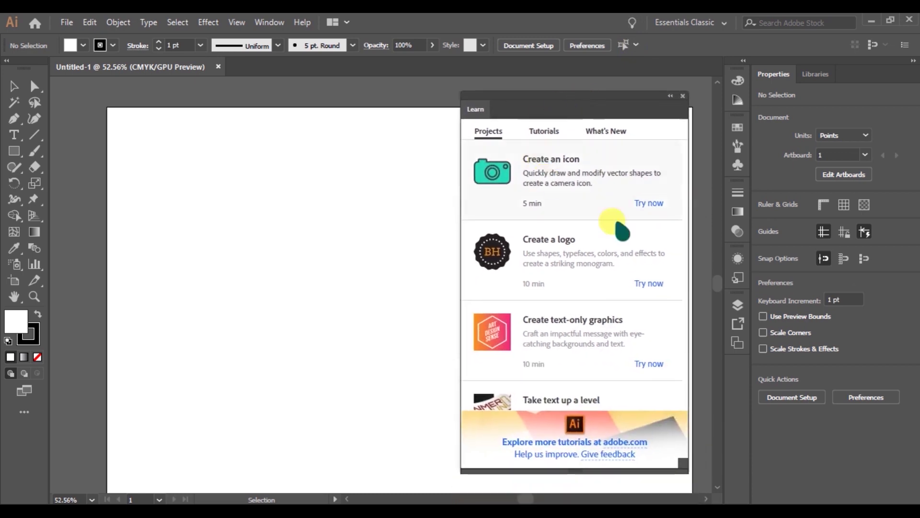
pyautogui.scroll(-3, 631, 288)
pyautogui.scroll(-3, 625, 307)
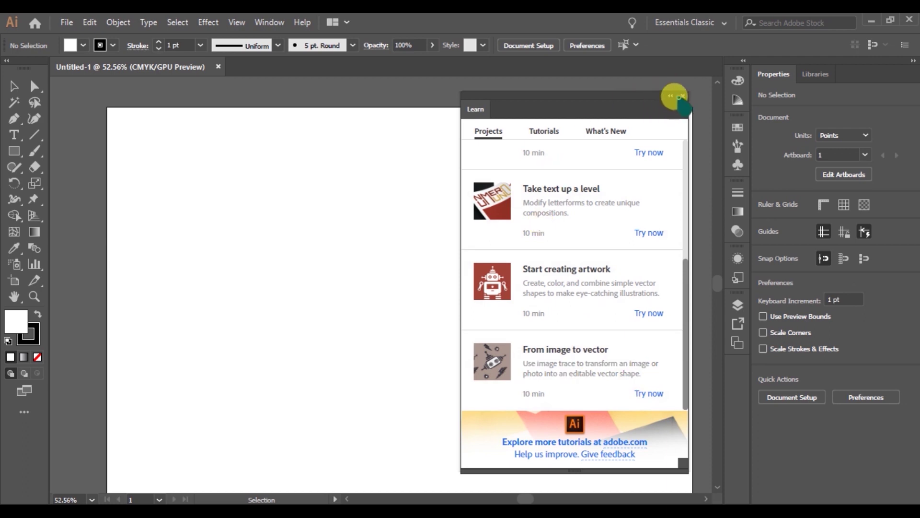
pyautogui.click(681, 98)
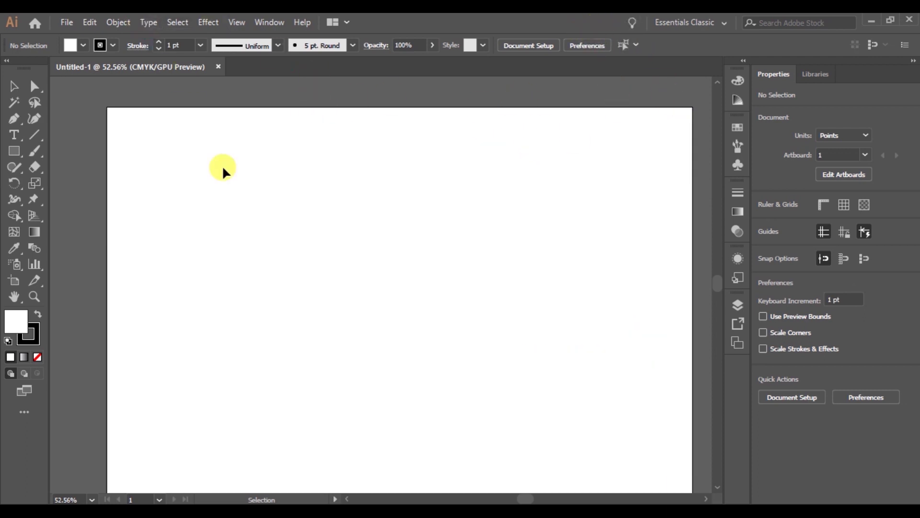
# Step: Add the point text "MOTION" on the artboard with the Type tool and select it as an object
pyautogui.press('t')
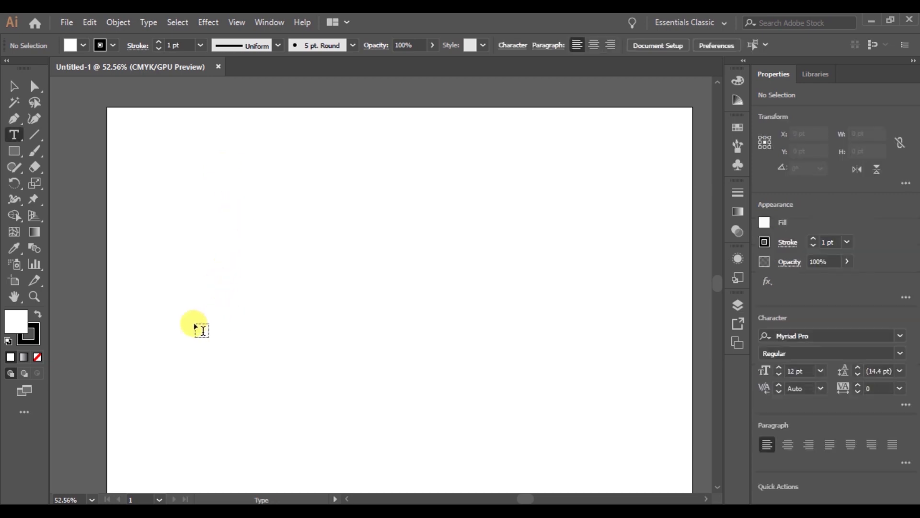
pyautogui.click(196, 323)
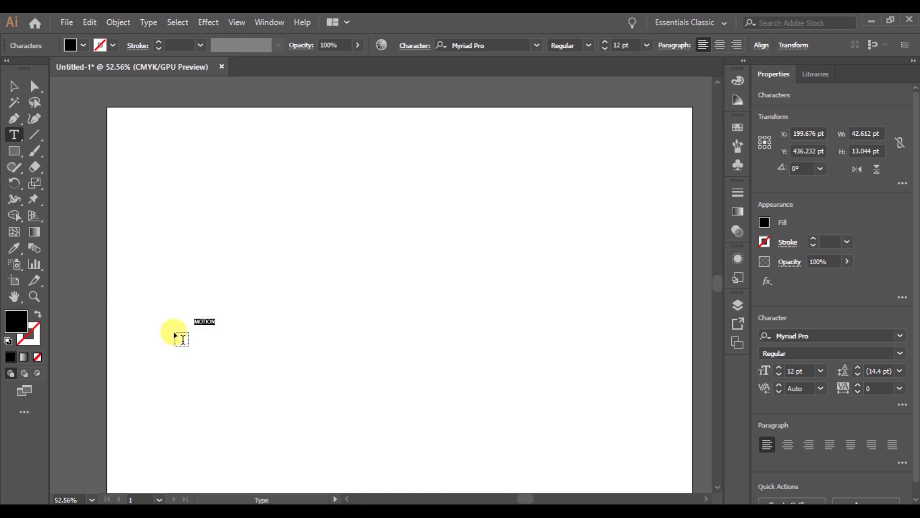
pyautogui.click(14, 86)
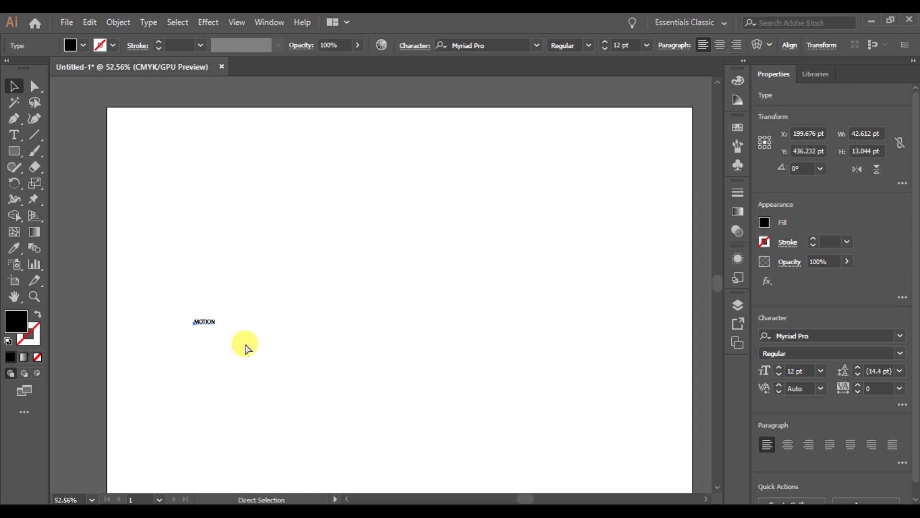
# Step: Display and close the floating Character settings, and hide and restore the Properties display
pyautogui.hotkey('ctrl', 't')
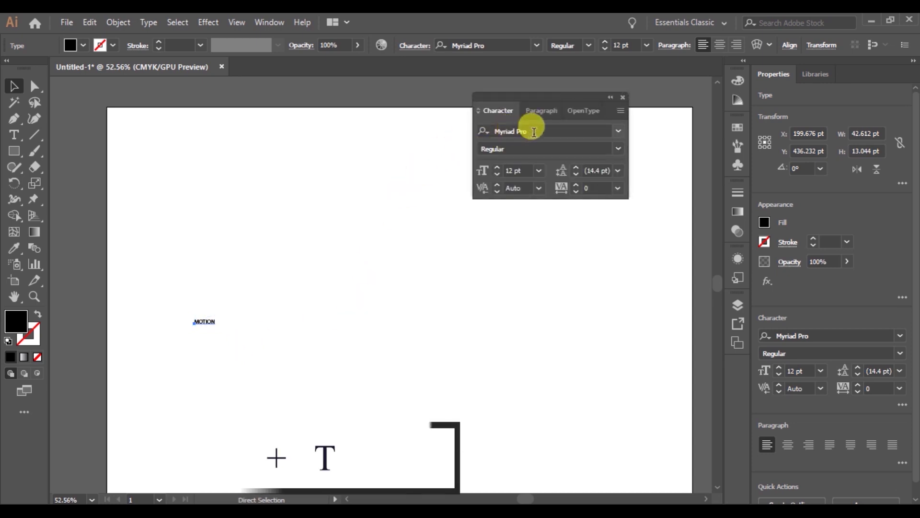
pyautogui.click(623, 102)
pyautogui.click(269, 22)
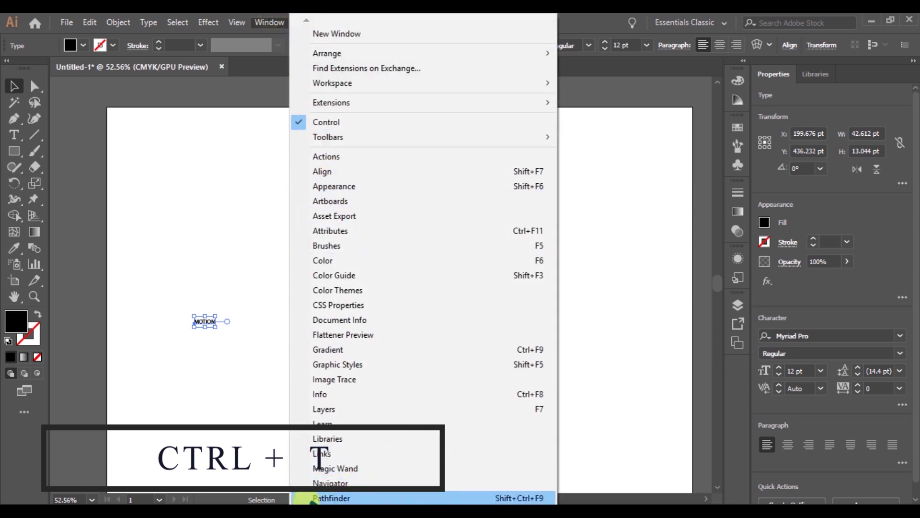
pyautogui.moveTo(306, 506)
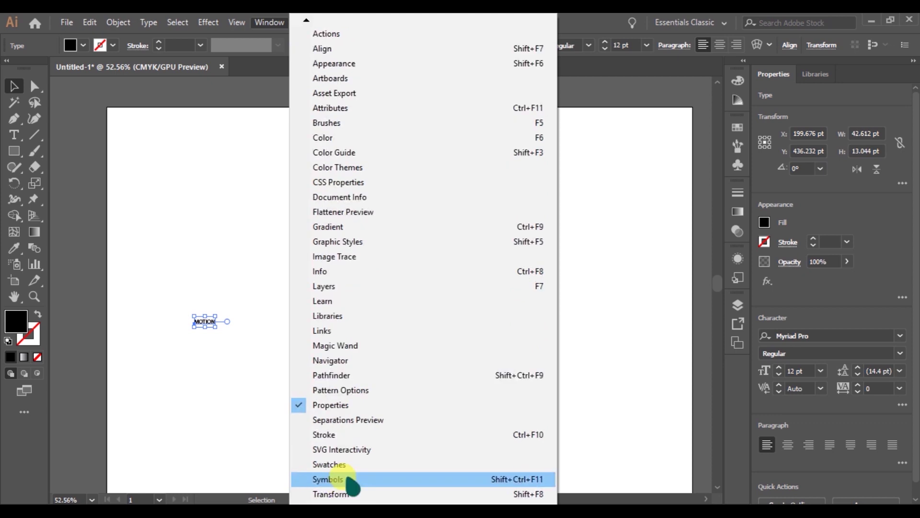
pyautogui.click(344, 404)
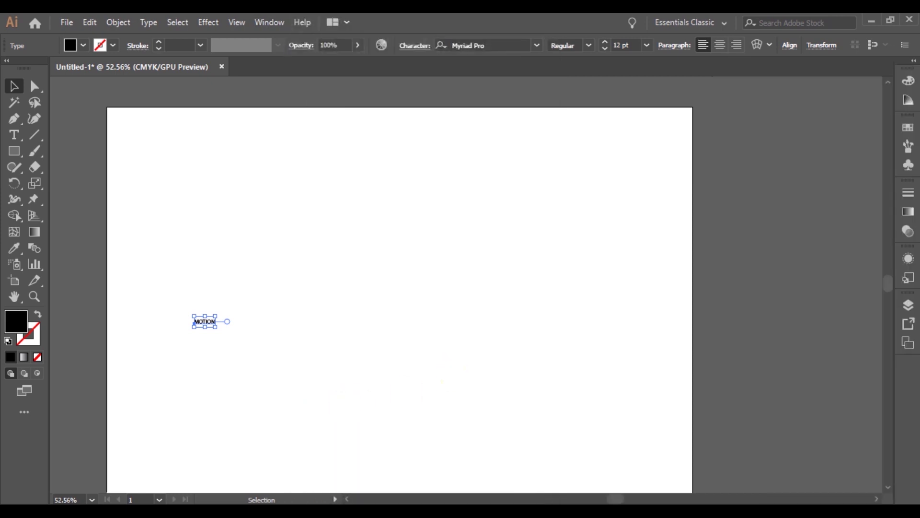
pyautogui.click(269, 22)
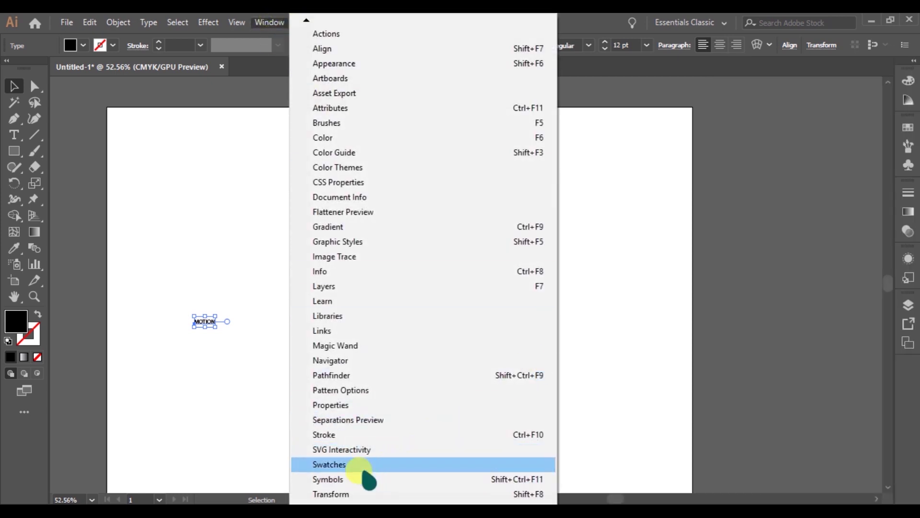
pyautogui.click(336, 405)
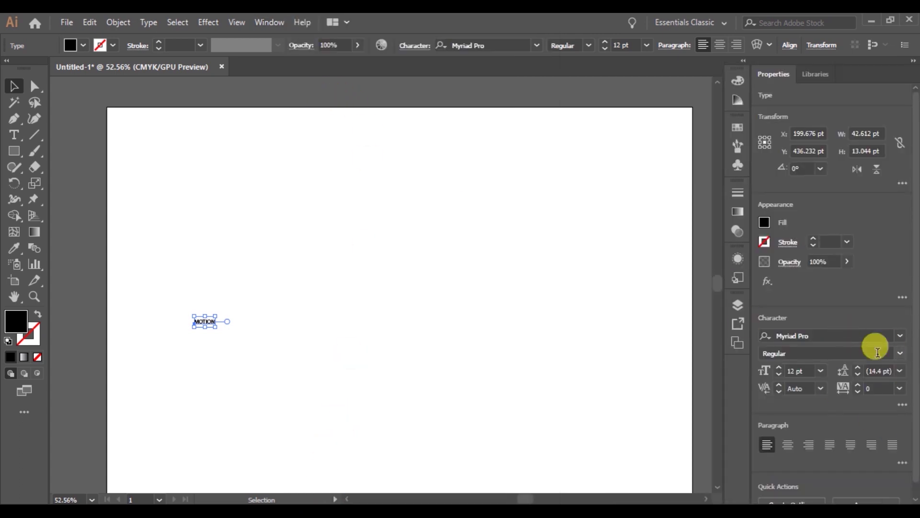
# Step: Examine the additional character options for the MOTION text and close them
pyautogui.scroll(-1, 816, 298)
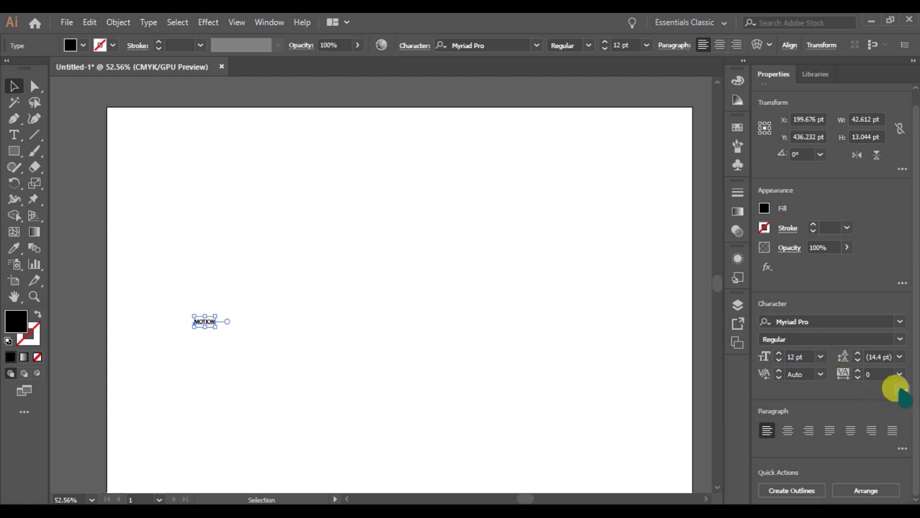
pyautogui.click(901, 391)
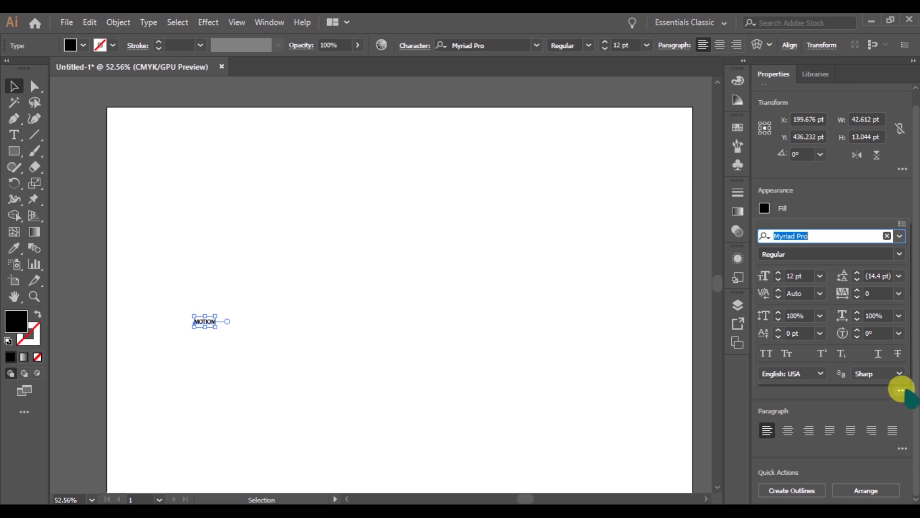
pyautogui.click(902, 391)
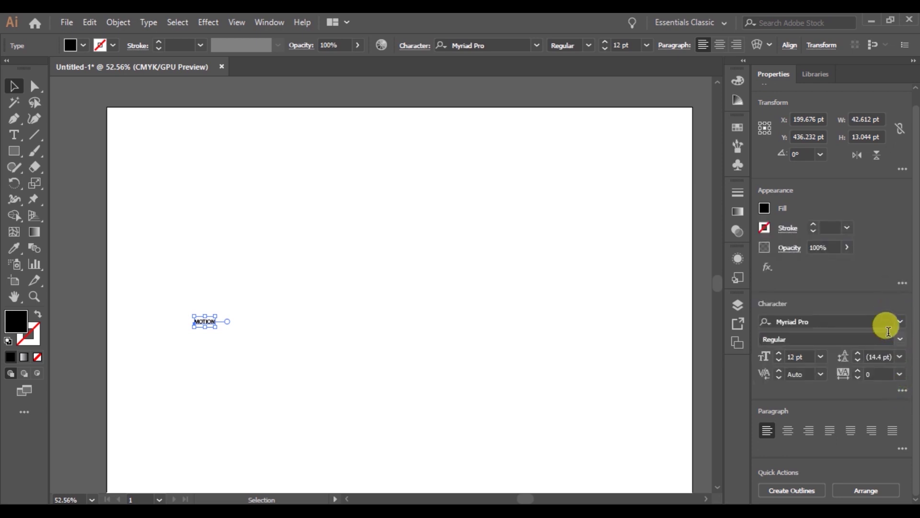
# Step: Open the font list for the MOTION text, dismiss the Creative Cloud fonts notice, and set the font samples to the largest preview size
pyautogui.click(900, 320)
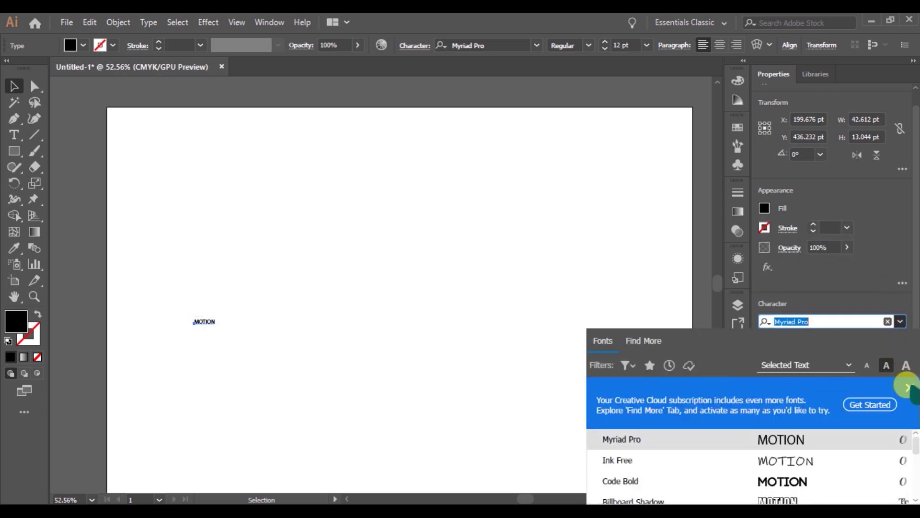
pyautogui.click(908, 387)
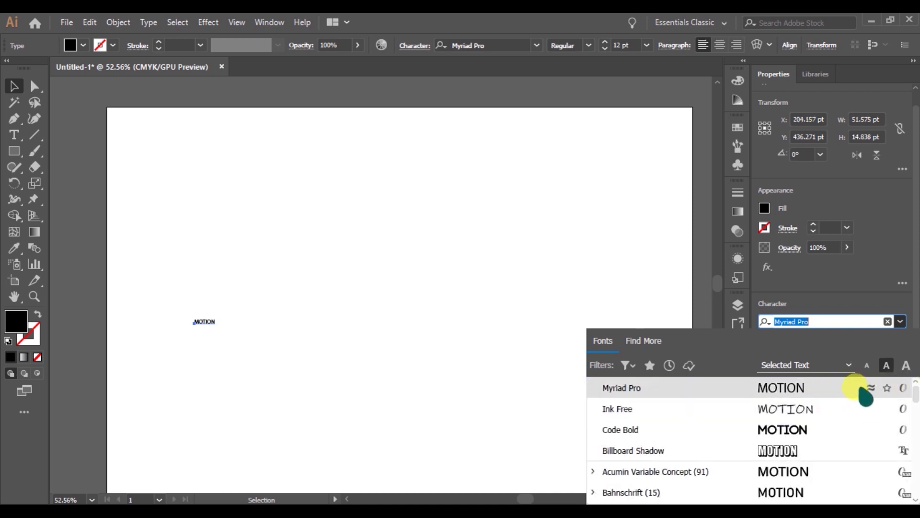
pyautogui.click(867, 366)
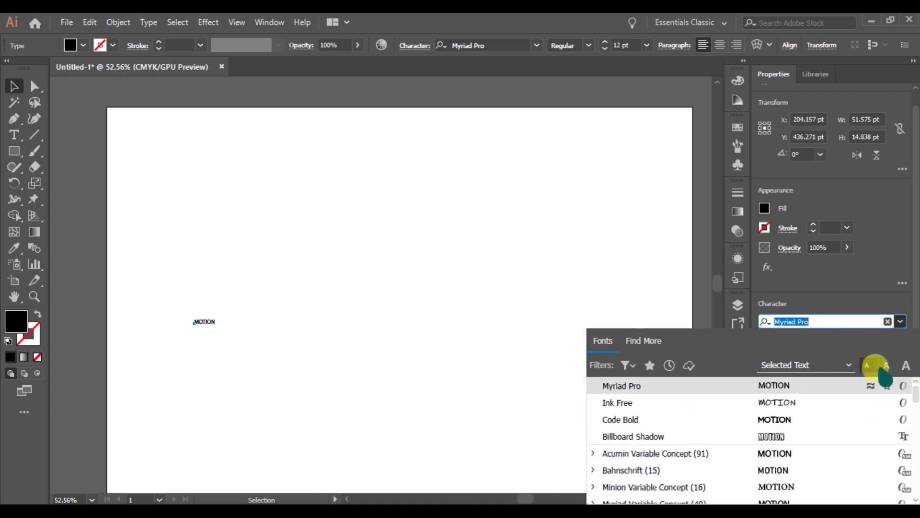
pyautogui.click(887, 366)
pyautogui.click(906, 366)
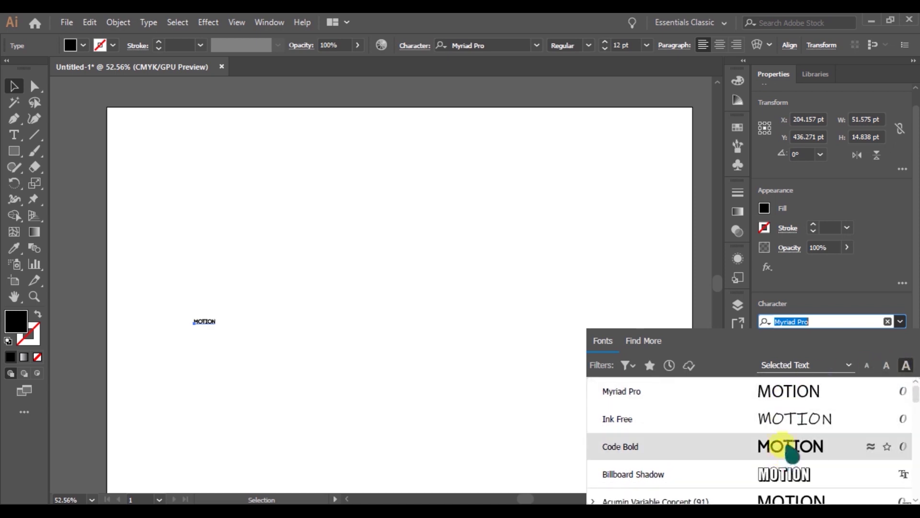
# Step: Apply the Code Bold font to the MOTION text and set its size to 72 pt
pyautogui.click(786, 445)
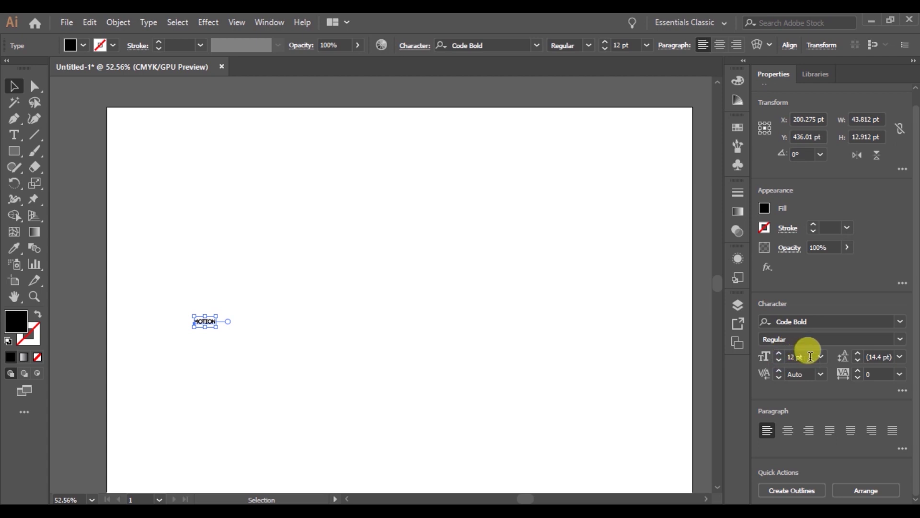
pyautogui.click(821, 356)
pyautogui.click(819, 341)
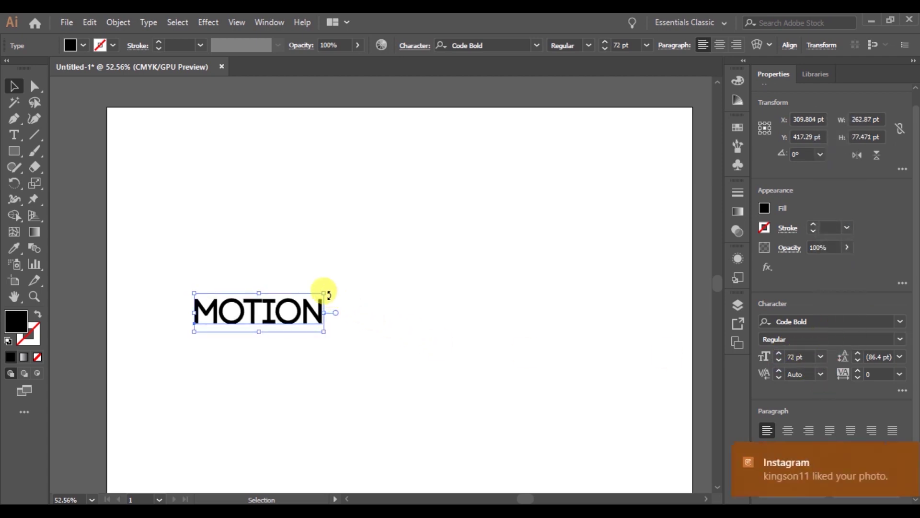
# Step: Scale the MOTION text up proportionally to about 224 pt and reposition it near the middle of the artboard
pyautogui.moveTo(328, 295); pyautogui.dragTo(597, 212)
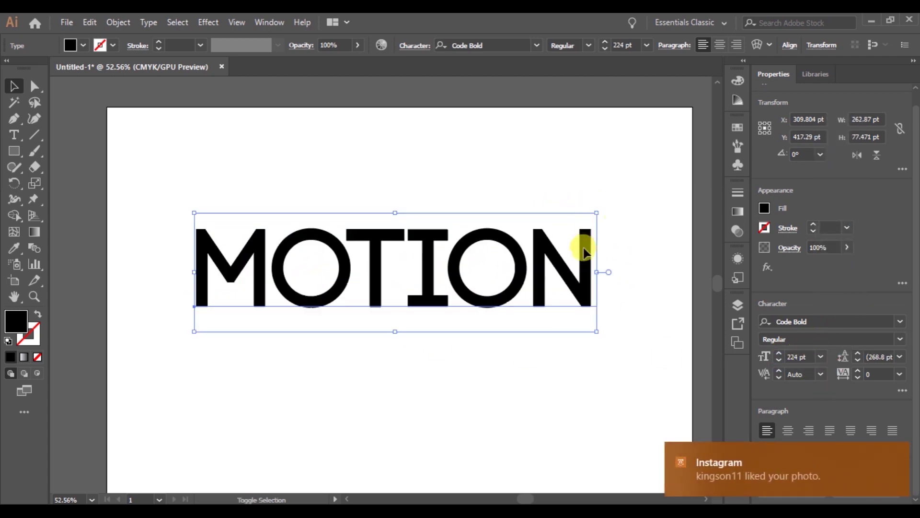
pyautogui.moveTo(570, 283); pyautogui.dragTo(566, 319)
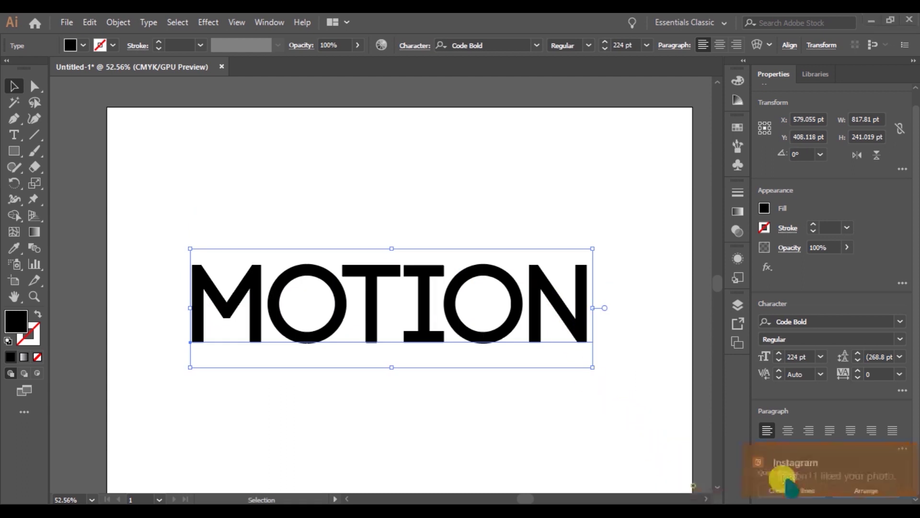
pyautogui.moveTo(495, 318); pyautogui.dragTo(488, 322)
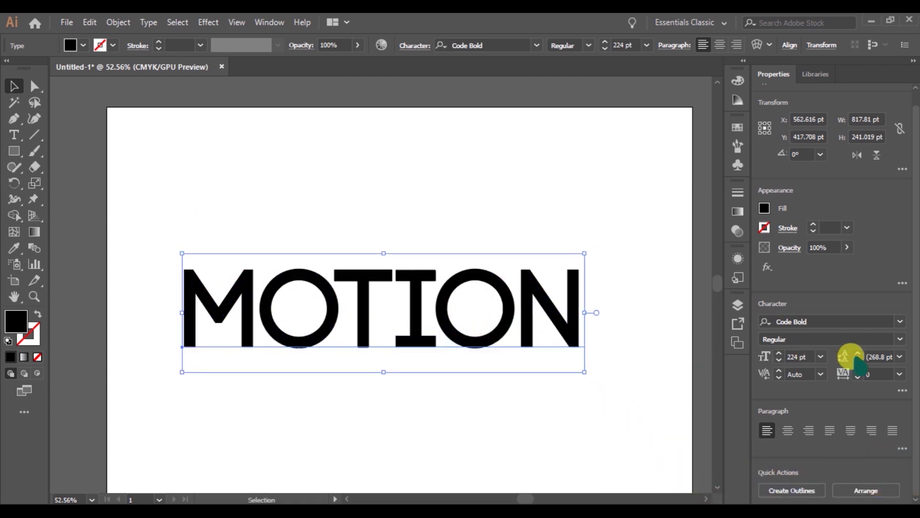
# Step: Reduce the font samples to the smallest preview size and apply Myriad Pro to the MOTION text
pyautogui.click(885, 331)
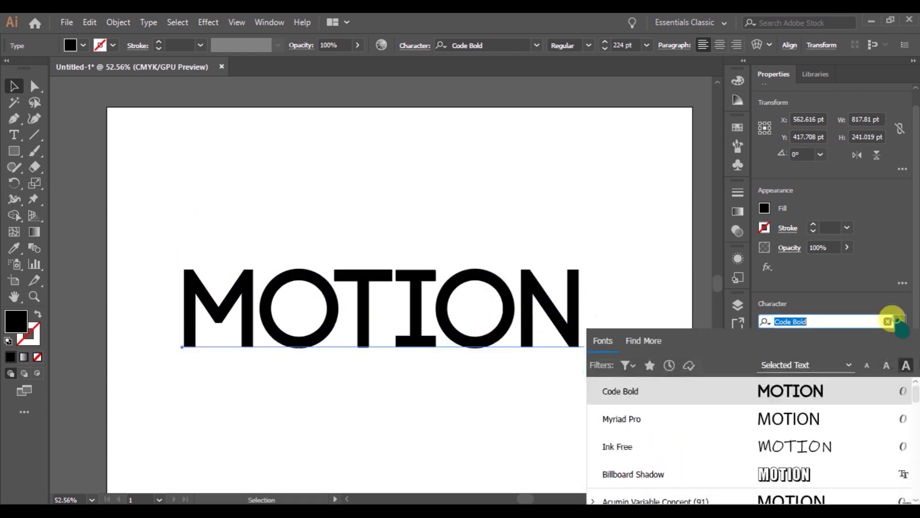
pyautogui.click(875, 362)
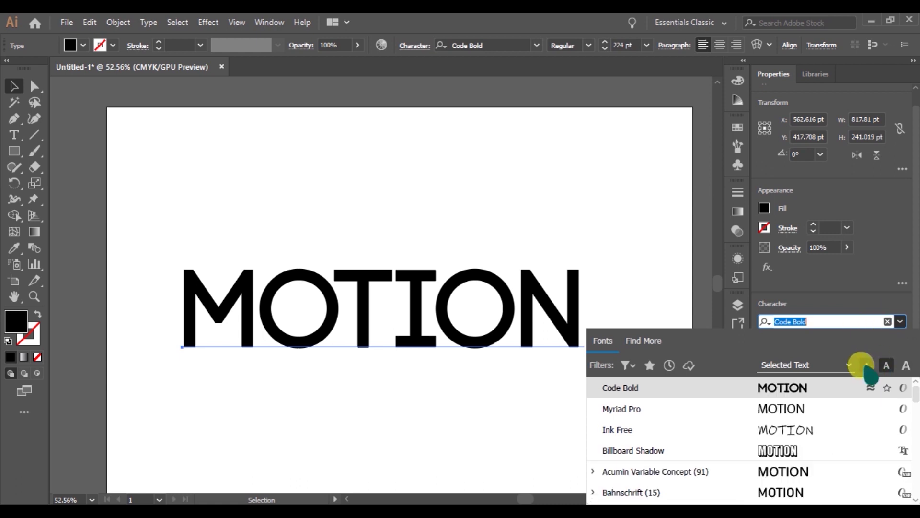
pyautogui.click(764, 407)
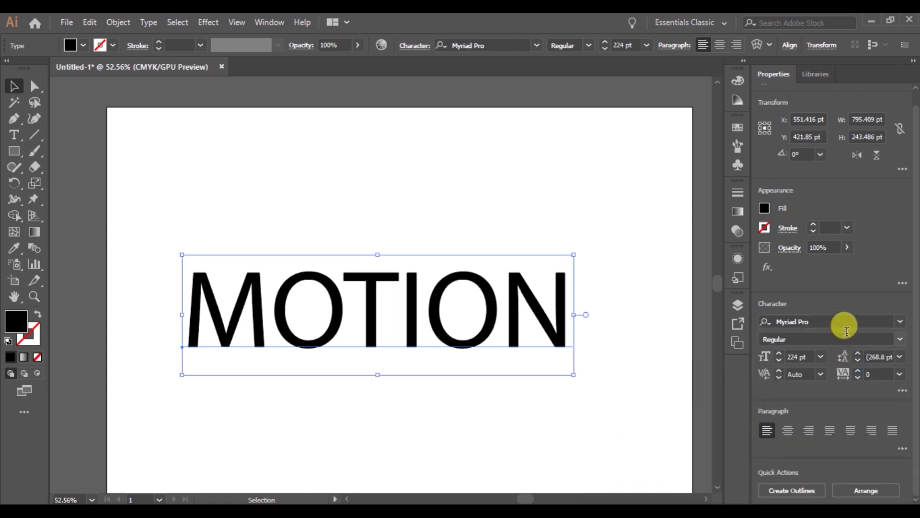
# Step: Change the MOTION text's font to Billboard Shadow and check its available font styles
pyautogui.click(900, 321)
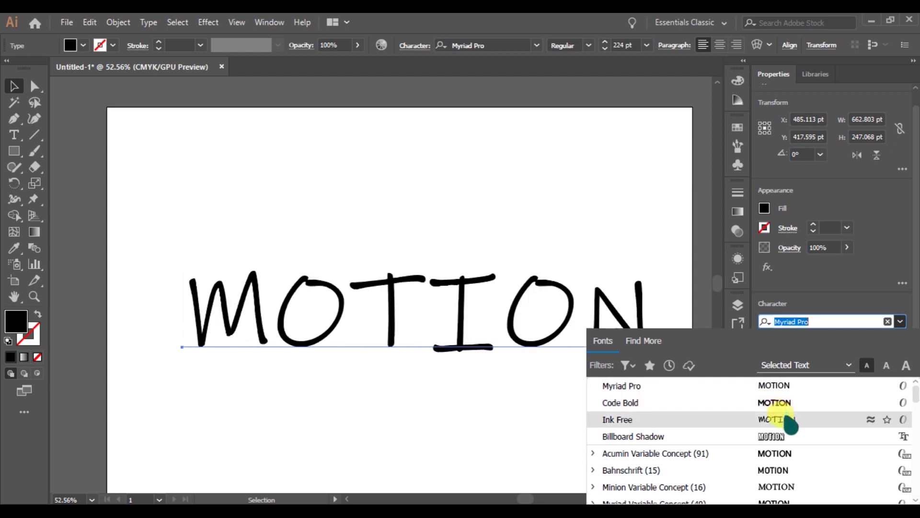
pyautogui.click(788, 437)
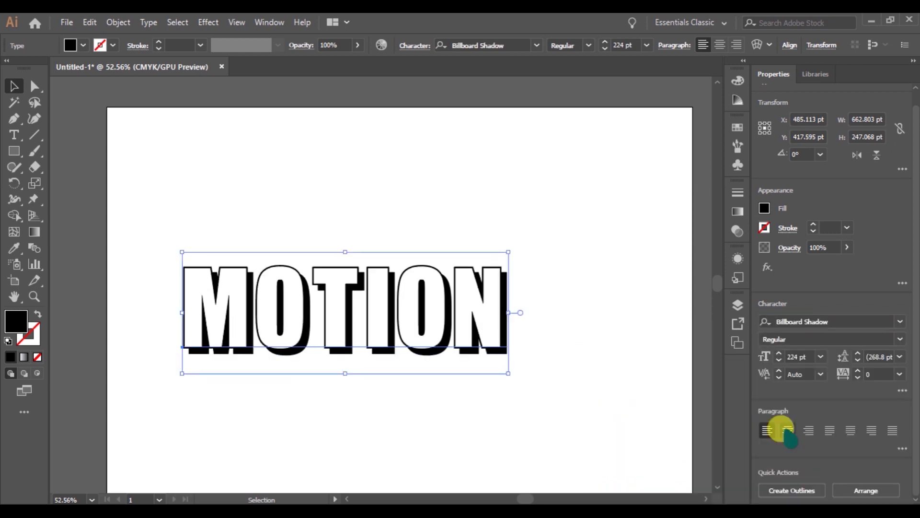
pyautogui.click(901, 340)
pyautogui.click(900, 339)
# Step: Filter the font list to active Adobe Fonts, browse the fonts similar to Bebas Neue Bold, and return to the filtered list
pyautogui.click(900, 321)
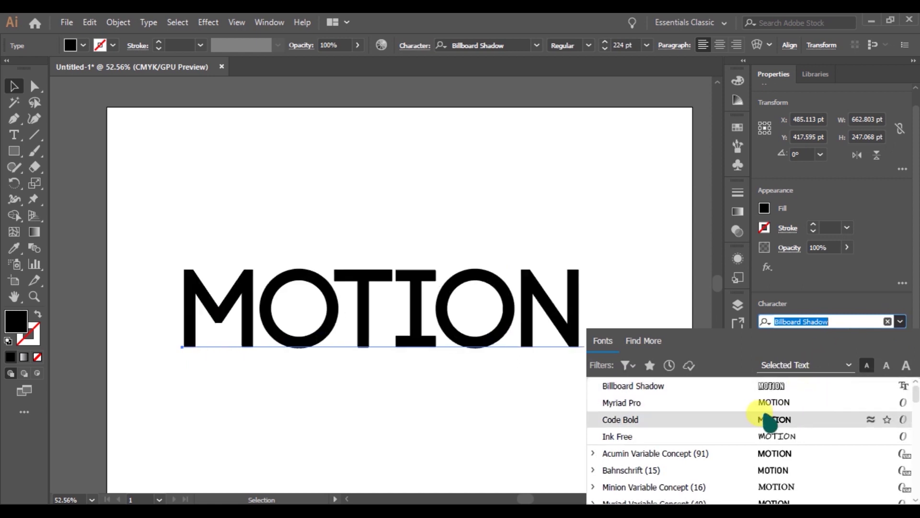
pyautogui.click(689, 365)
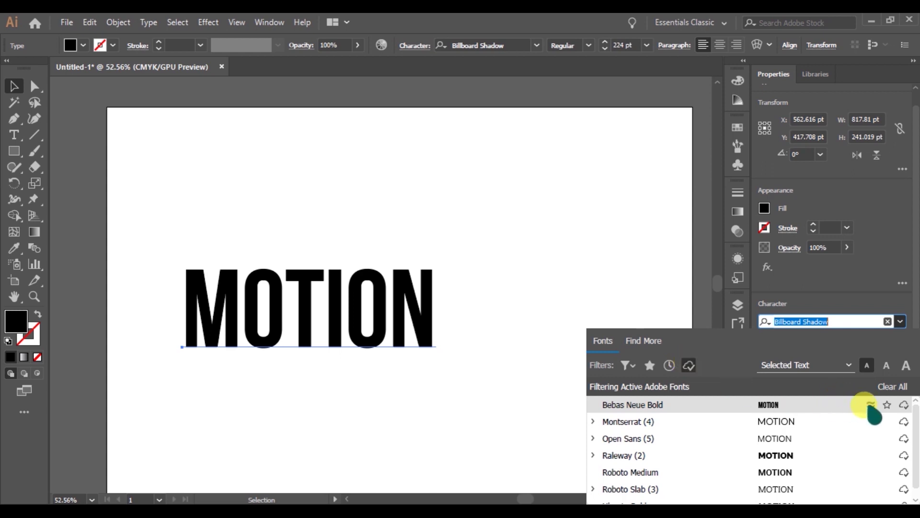
pyautogui.click(870, 405)
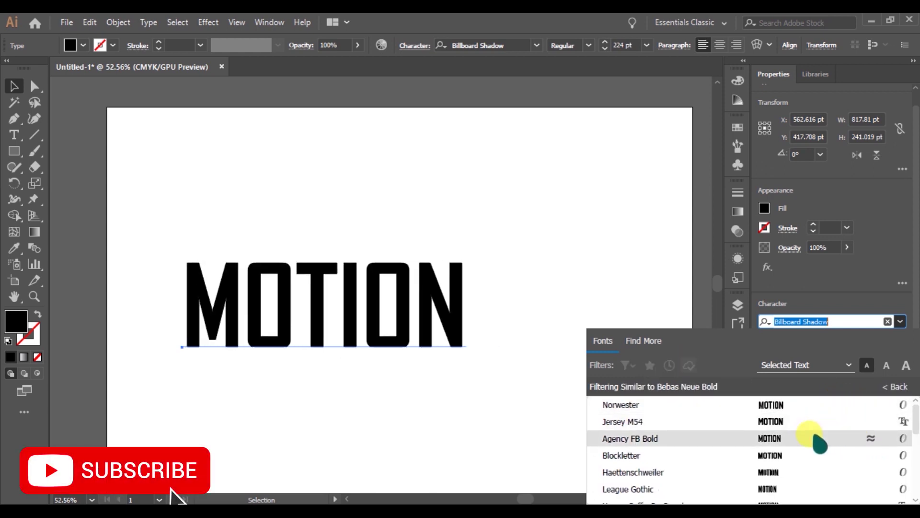
pyautogui.scroll(-3, 815, 455)
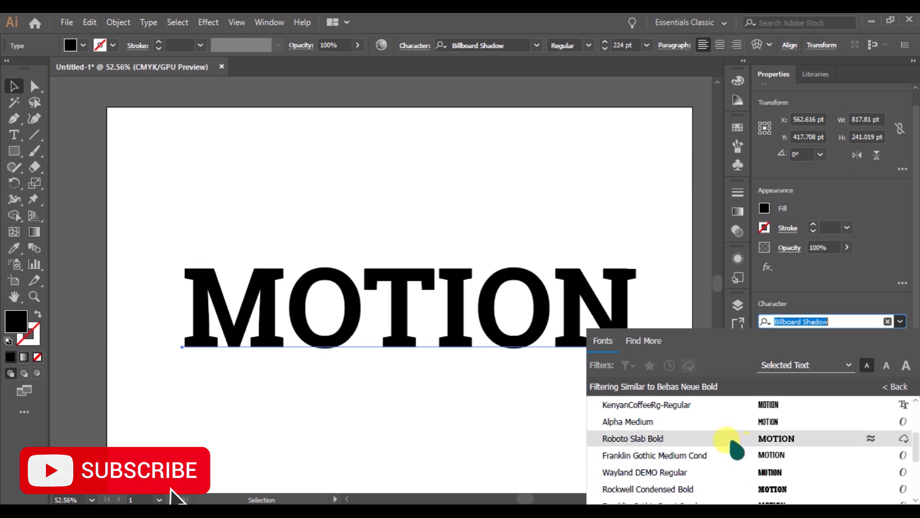
pyautogui.scroll(3, 744, 432)
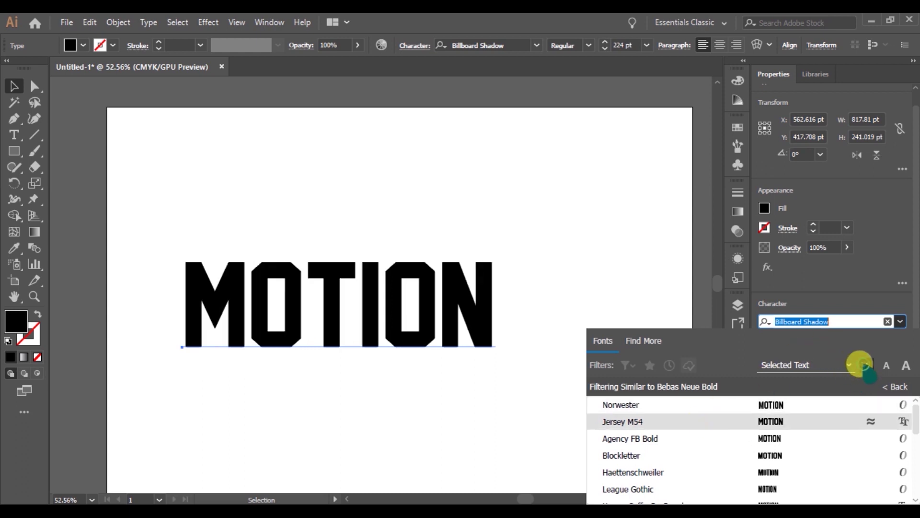
pyautogui.click(894, 386)
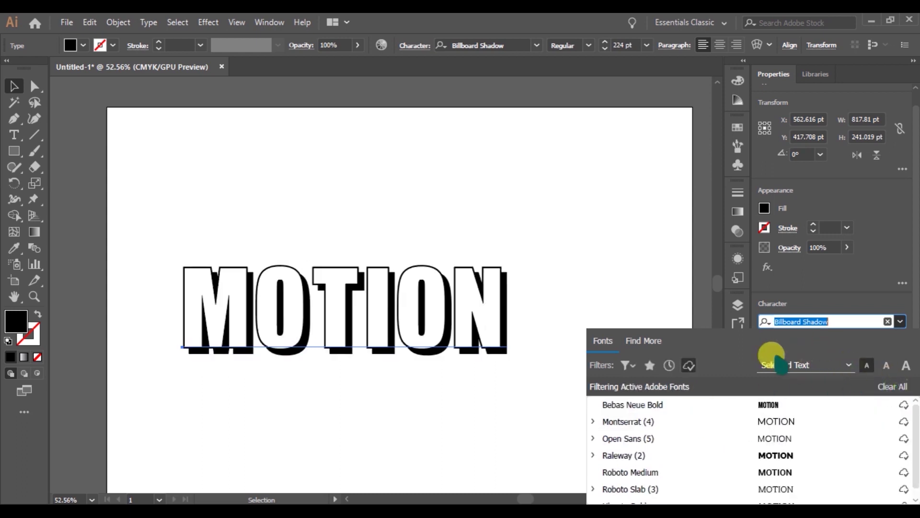
# Step: Try the recently added, favorite and active Adobe Fonts filters in different combinations, then close the font list
pyautogui.click(669, 366)
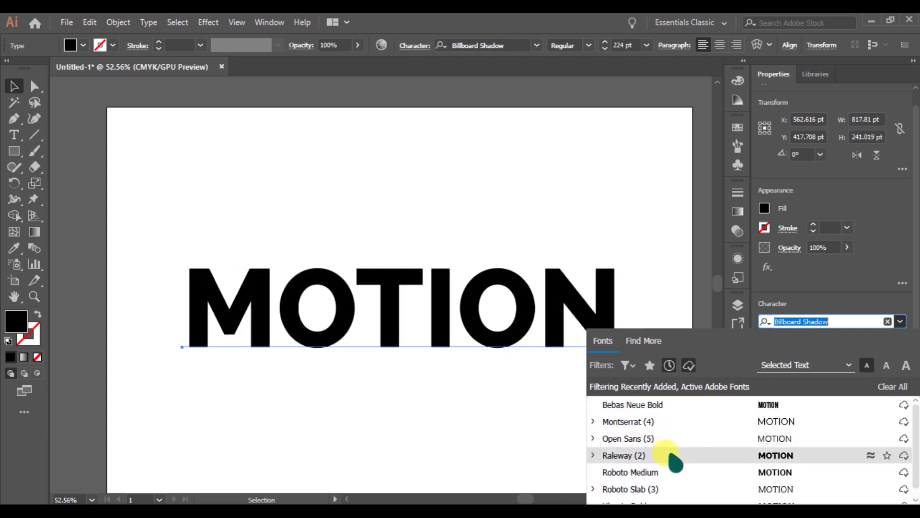
pyautogui.scroll(-1, 670, 454)
pyautogui.scroll(1, 685, 472)
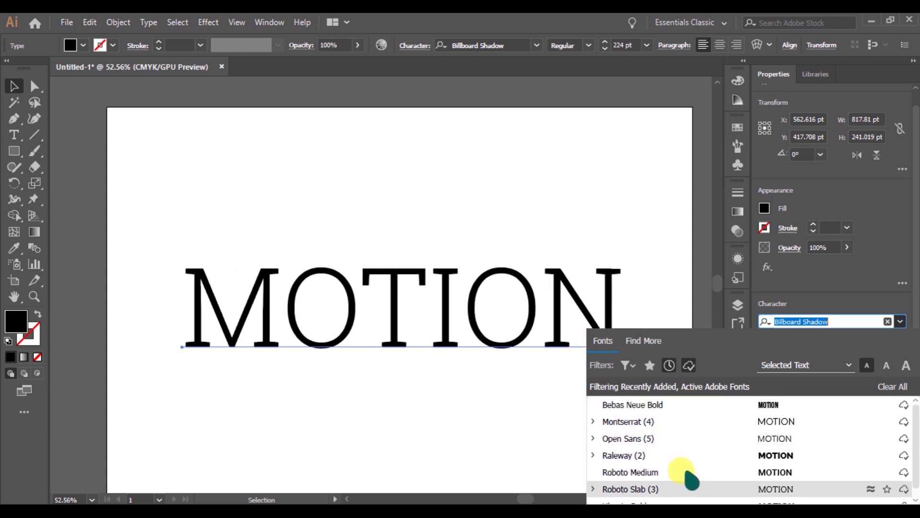
pyautogui.click(650, 365)
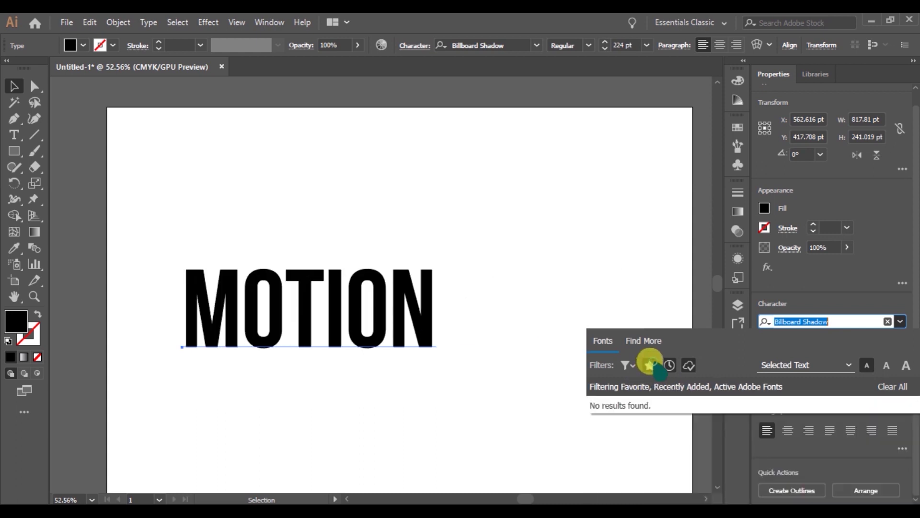
pyautogui.click(670, 366)
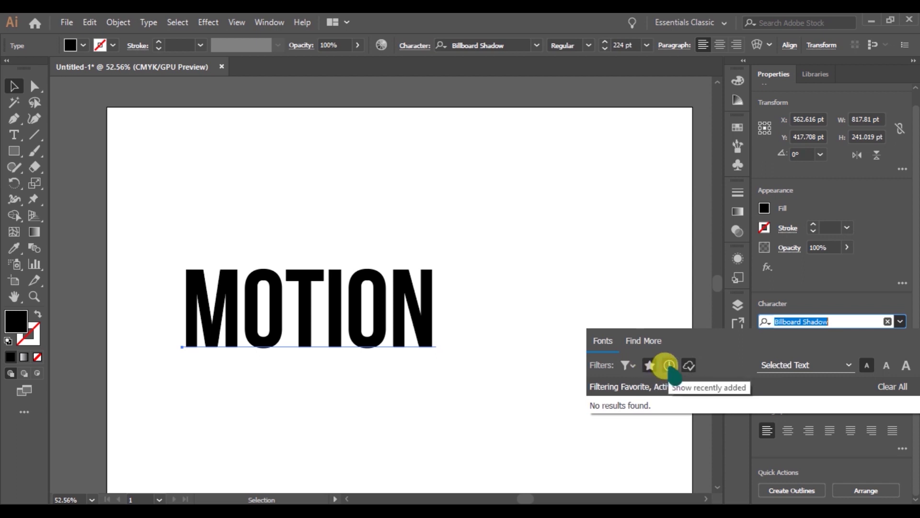
pyautogui.click(669, 366)
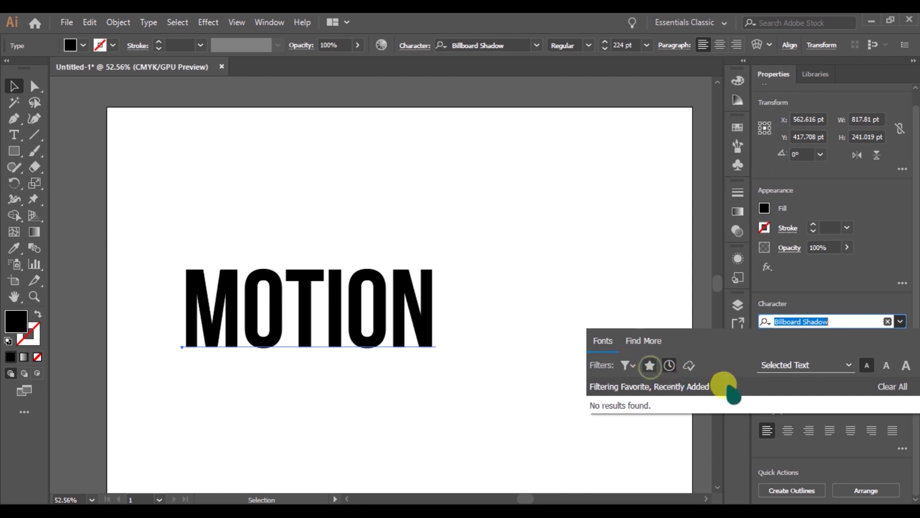
pyautogui.click(901, 320)
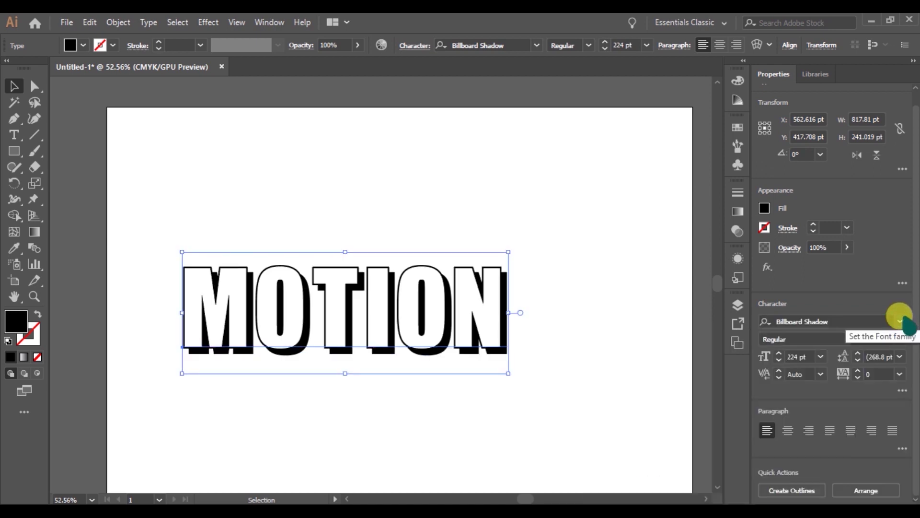
# Step: Adjust the character rotation of the MOTION text so each letter tilts clockwise
pyautogui.click(902, 391)
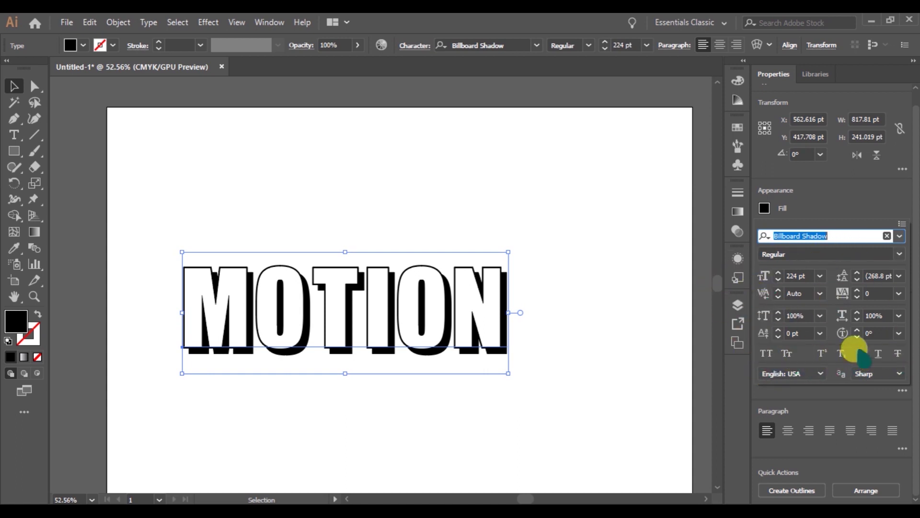
pyautogui.click(857, 329)
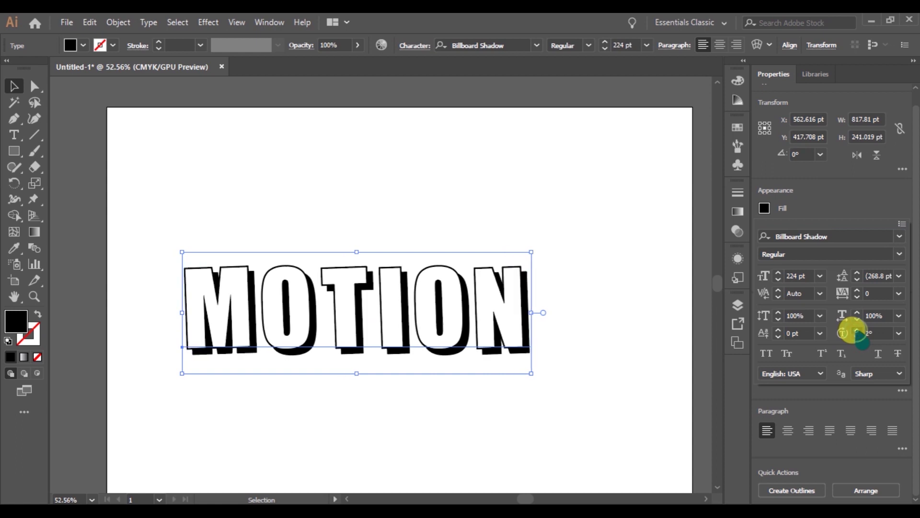
pyautogui.click(857, 337)
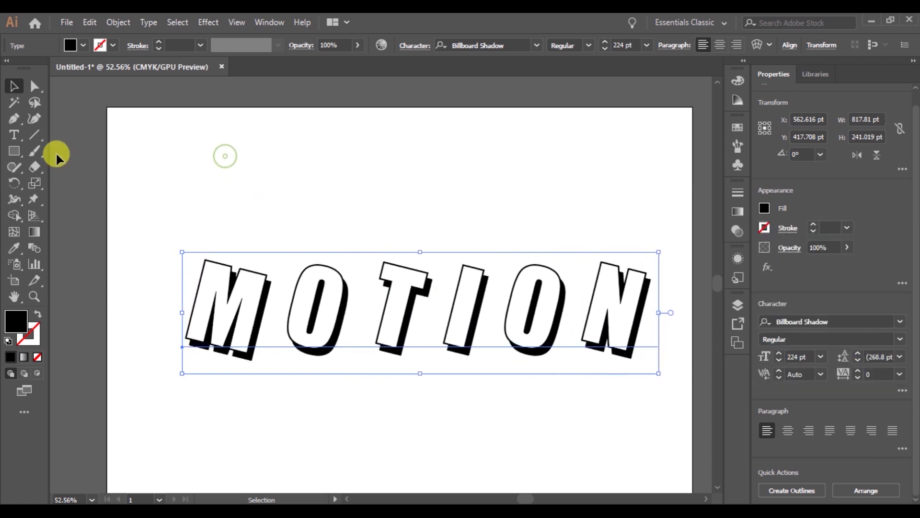
# Step: Start Puppet Warp on the MOTION text and stretch the M by pulling its upper pin up and right and its lower pin down
pyautogui.click(33, 199)
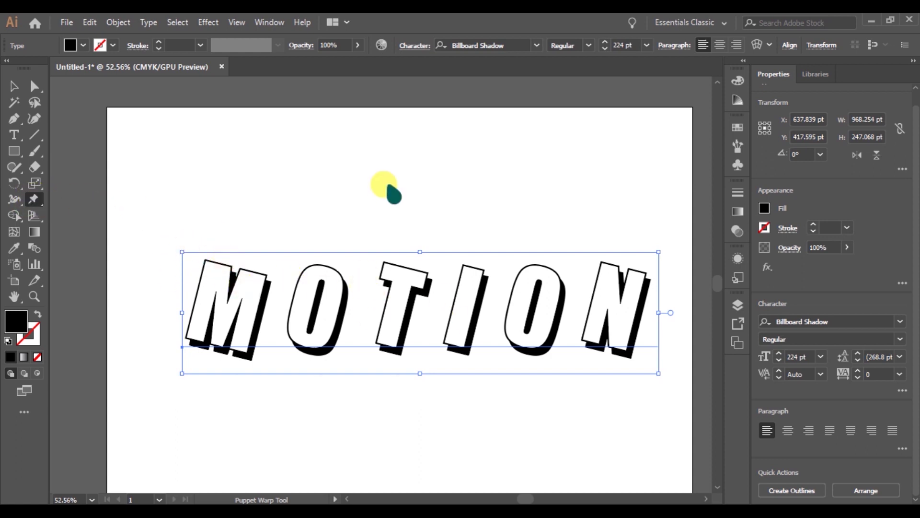
pyautogui.click(29, 187)
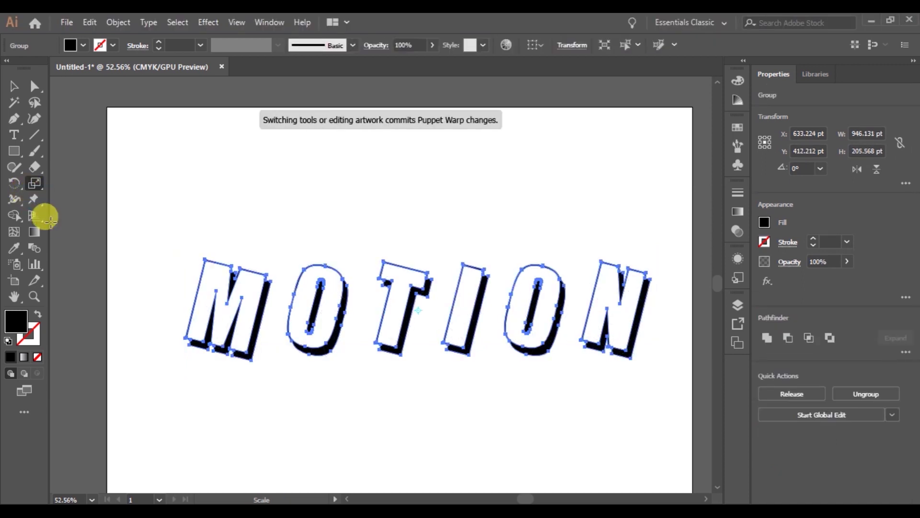
pyautogui.click(34, 200)
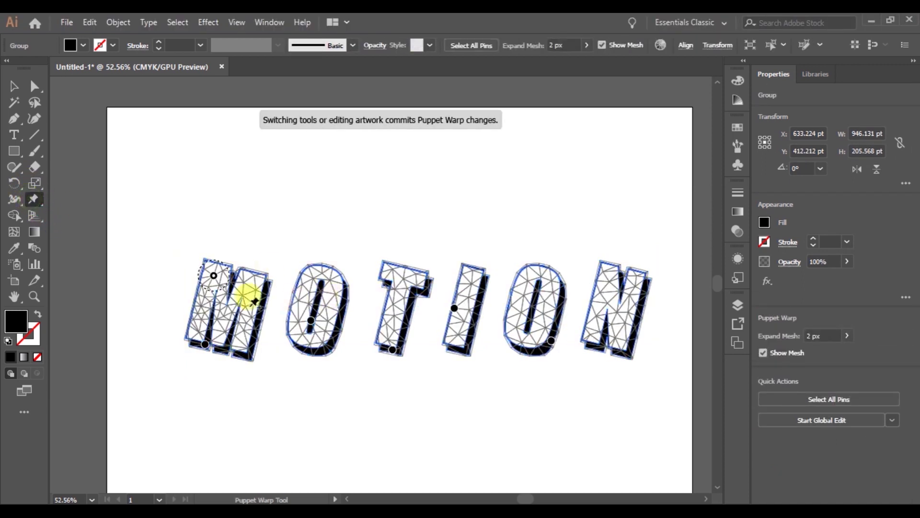
pyautogui.moveTo(213, 276); pyautogui.dragTo(231, 249)
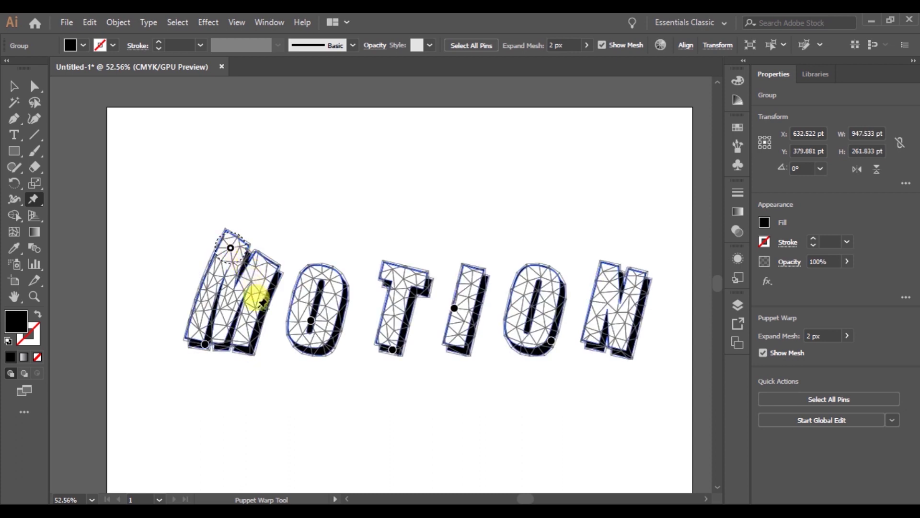
pyautogui.moveTo(206, 344)
pyautogui.mouseDown()
pyautogui.moveTo(192, 350)
pyautogui.moveTo(210, 362)
pyautogui.mouseUp()
# Step: Lower the first O with its warp pin and bend the top of the T up and left using an added pin
pyautogui.moveTo(309, 319); pyautogui.dragTo(309, 355)
pyautogui.moveTo(393, 350); pyautogui.dragTo(394, 354)
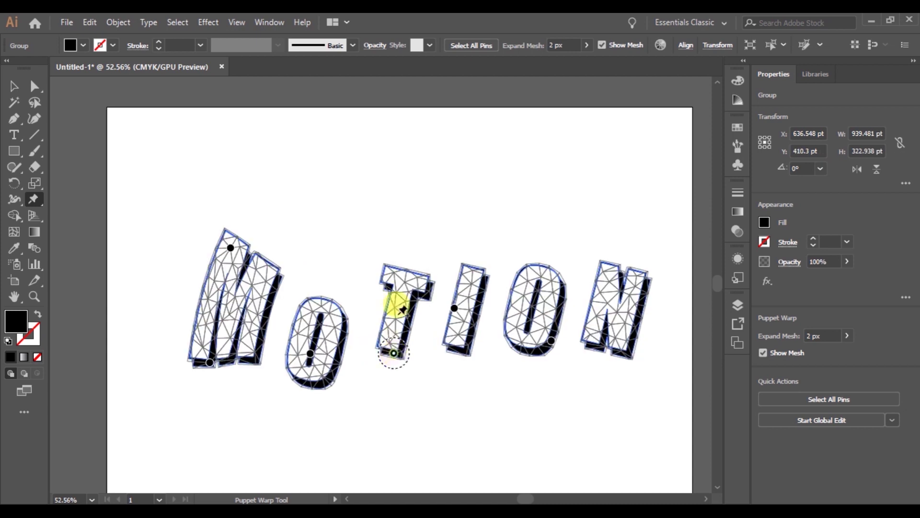
pyautogui.click(395, 282)
pyautogui.moveTo(395, 282); pyautogui.dragTo(367, 265)
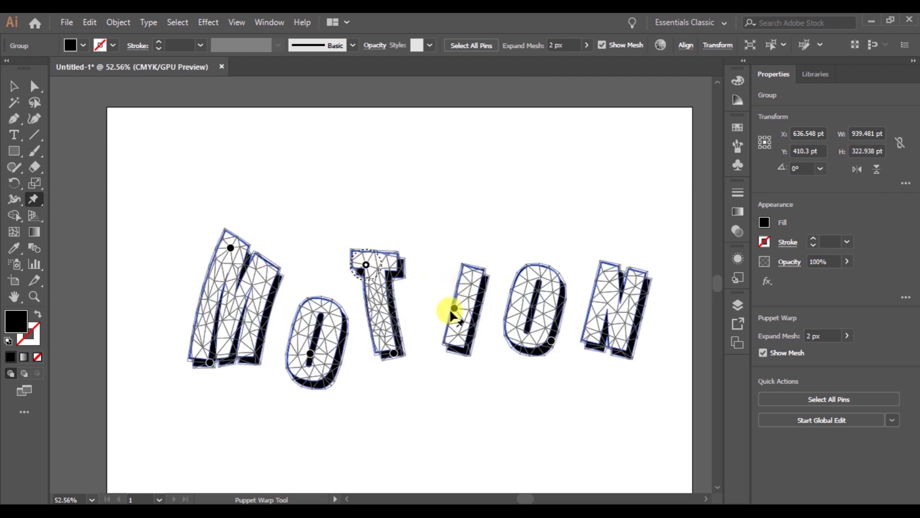
# Step: Bend the letter I into a curve by adding pins and pulling its top up and right and its base down and left
pyautogui.click(485, 275)
pyautogui.moveTo(485, 283); pyautogui.dragTo(492, 258)
pyautogui.click(454, 319)
pyautogui.moveTo(475, 340); pyautogui.dragTo(425, 364)
# Step: Add a warp pin near the top of the second O and pull it down and left
pyautogui.click(544, 333)
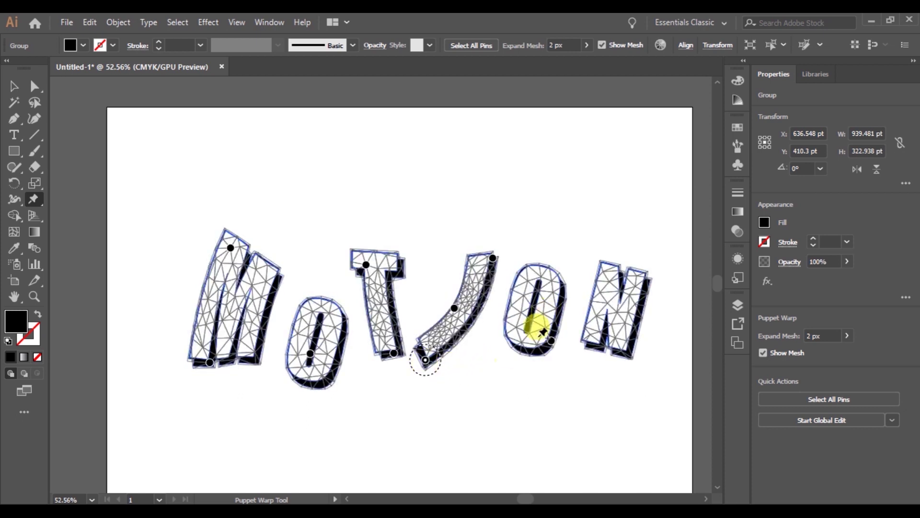
pyautogui.click(536, 278)
pyautogui.moveTo(536, 281); pyautogui.dragTo(516, 301)
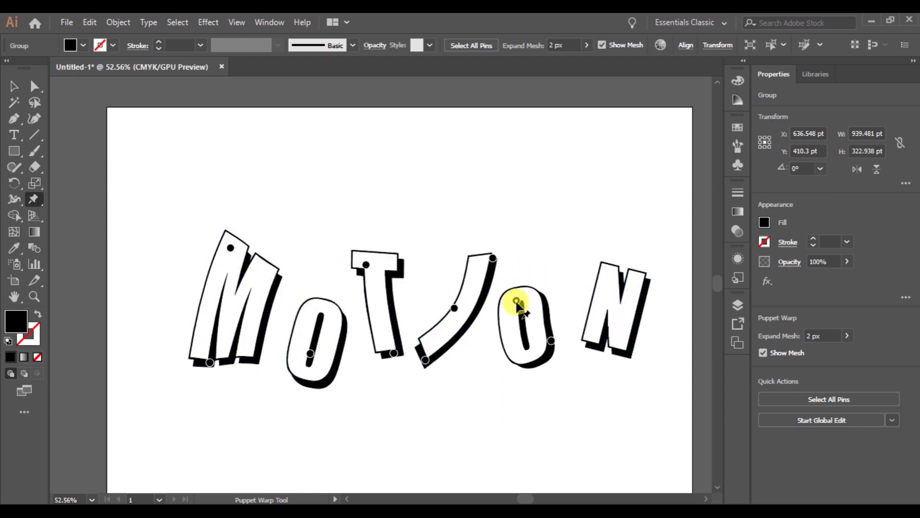
# Step: Warp the N with two added pins, shifting its top slightly up and left and its base down and left, and commit the Puppet Warp
pyautogui.click(618, 289)
pyautogui.moveTo(615, 296); pyautogui.dragTo(608, 289)
pyautogui.click(618, 350)
pyautogui.moveTo(619, 353); pyautogui.dragTo(605, 374)
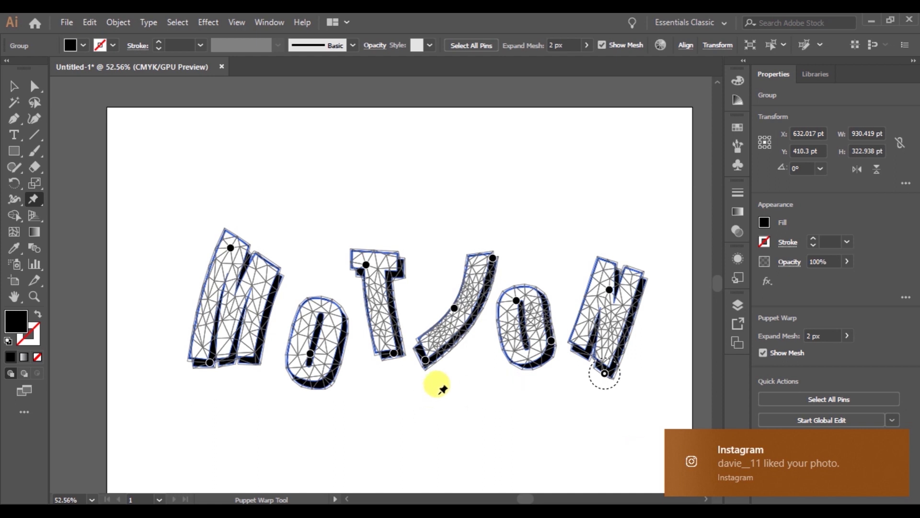
pyautogui.press('v')
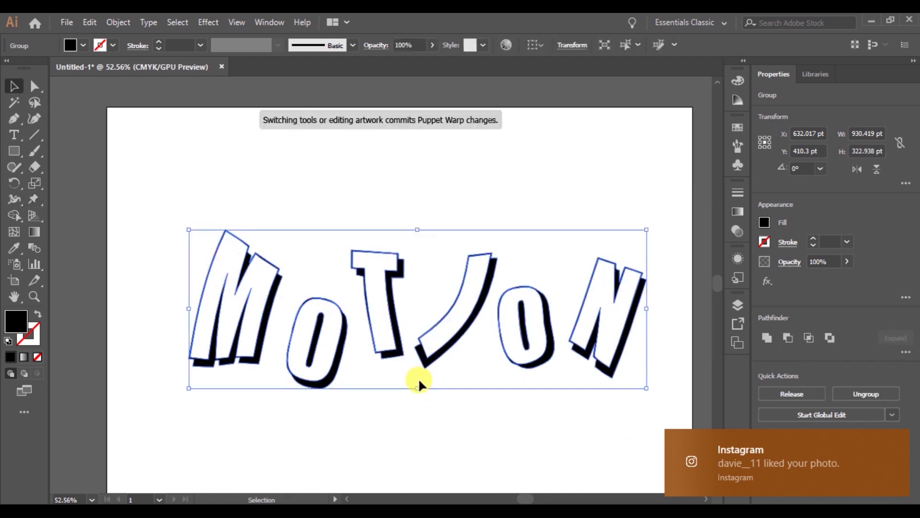
# Step: Deselect the warped MOTION artwork and activate the Puppet Warp tool
pyautogui.click(465, 457)
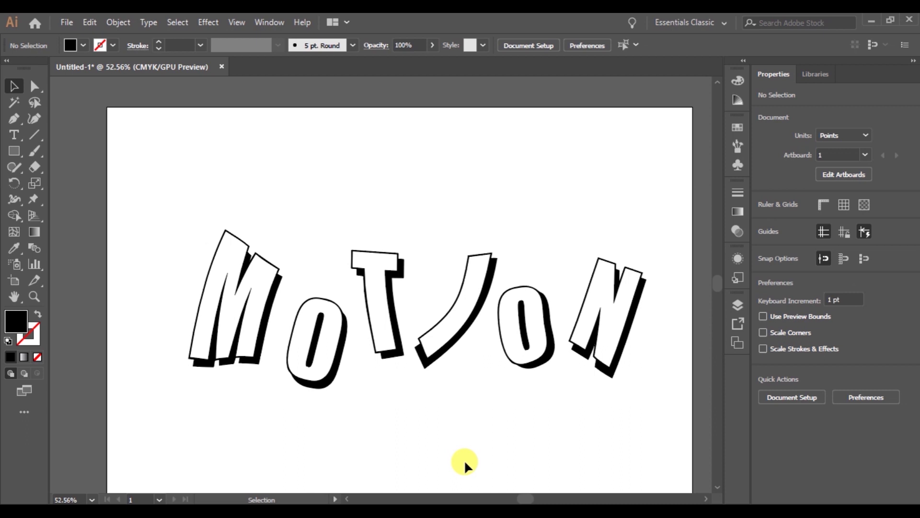
pyautogui.click(34, 198)
pyautogui.click(86, 200)
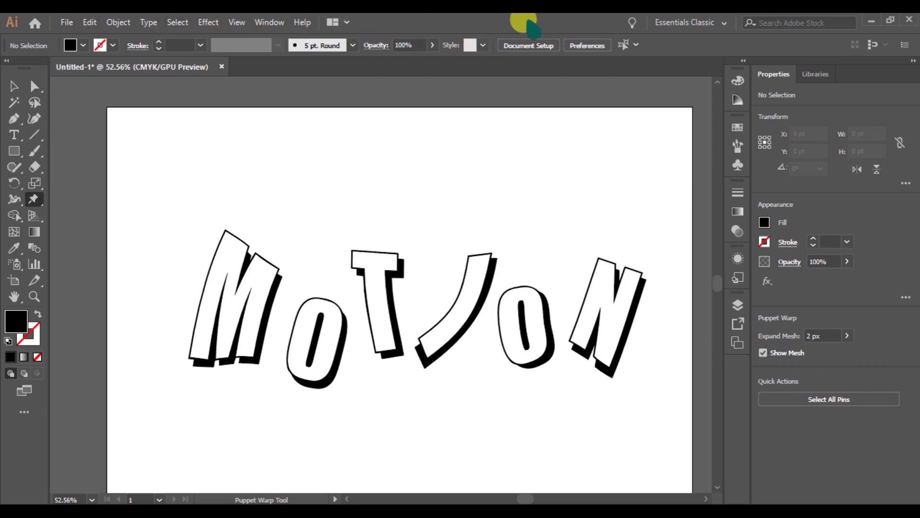
# Step: Examine the available document arrangement layouts and keep the consolidated single-window view
pyautogui.click(333, 22)
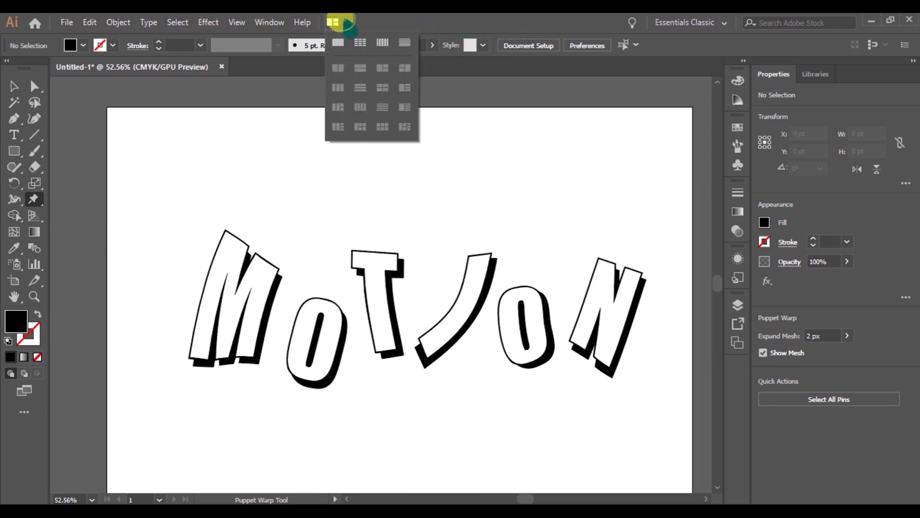
pyautogui.click(378, 45)
pyautogui.click(346, 22)
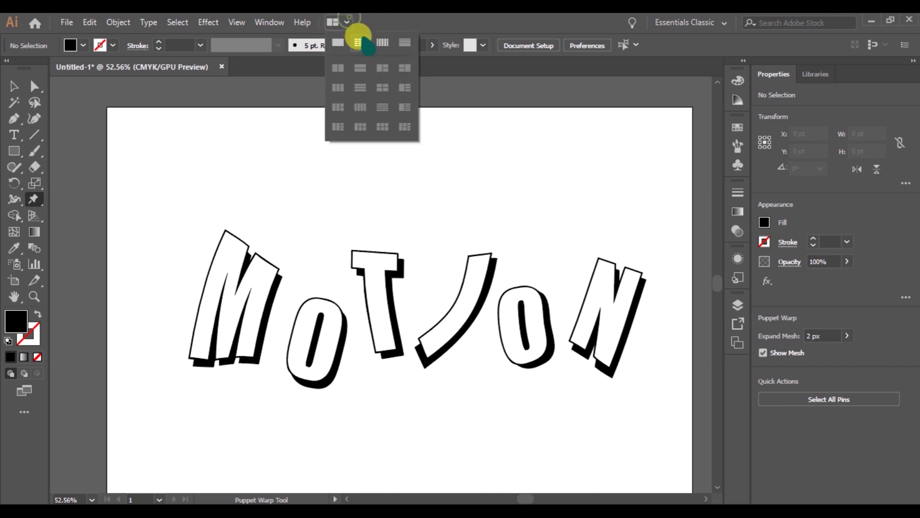
pyautogui.click(339, 42)
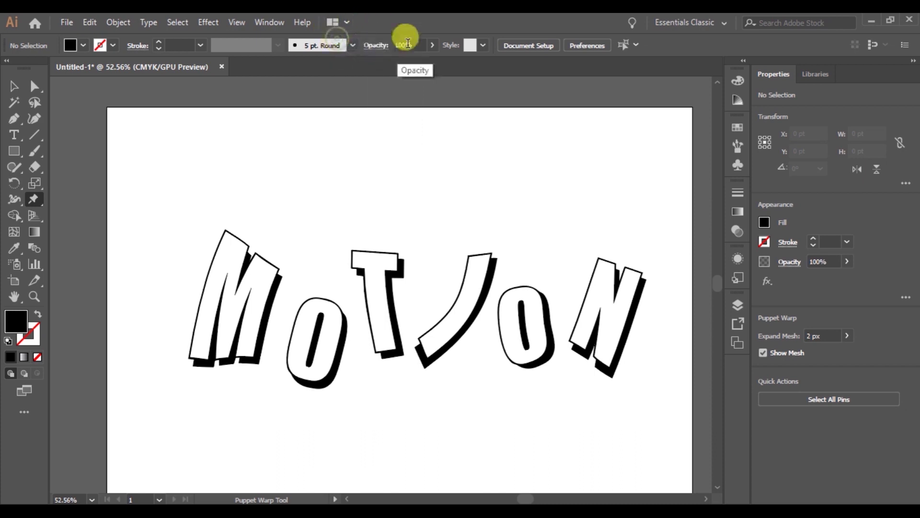
pyautogui.click(341, 22)
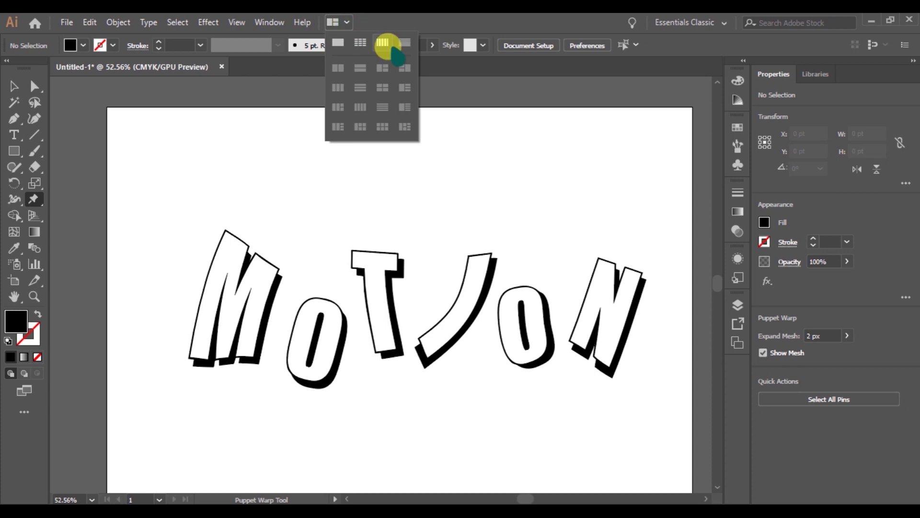
pyautogui.click(338, 43)
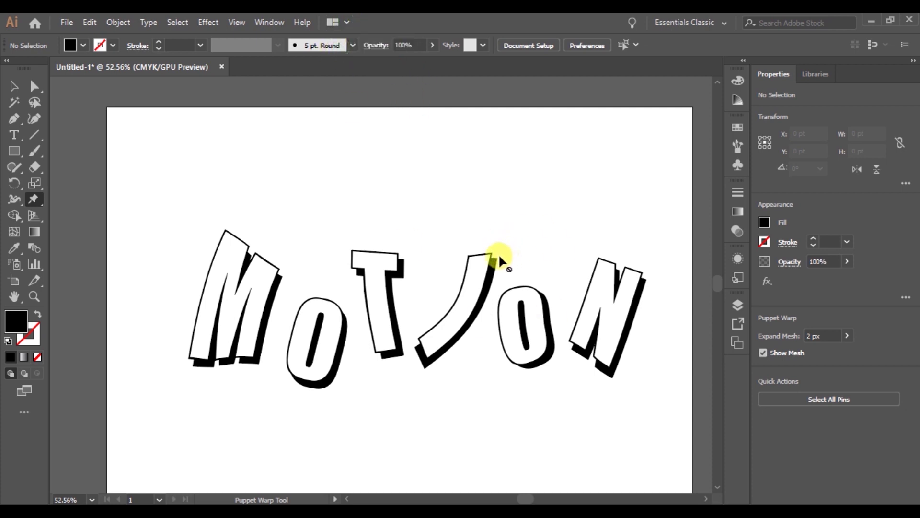
pyautogui.click(339, 23)
pyautogui.click(334, 40)
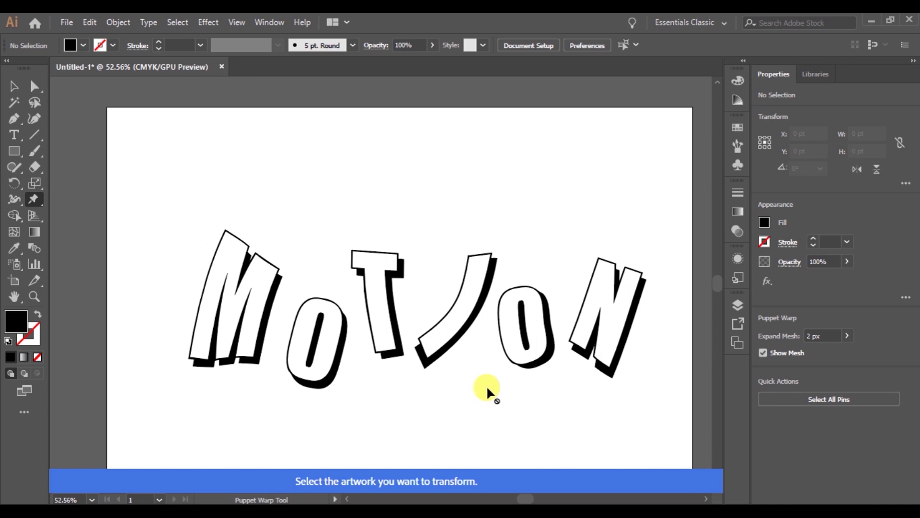
# Step: Browse the hands-on and web tutorials on the home screen and return to the MOTION document
pyautogui.click(35, 25)
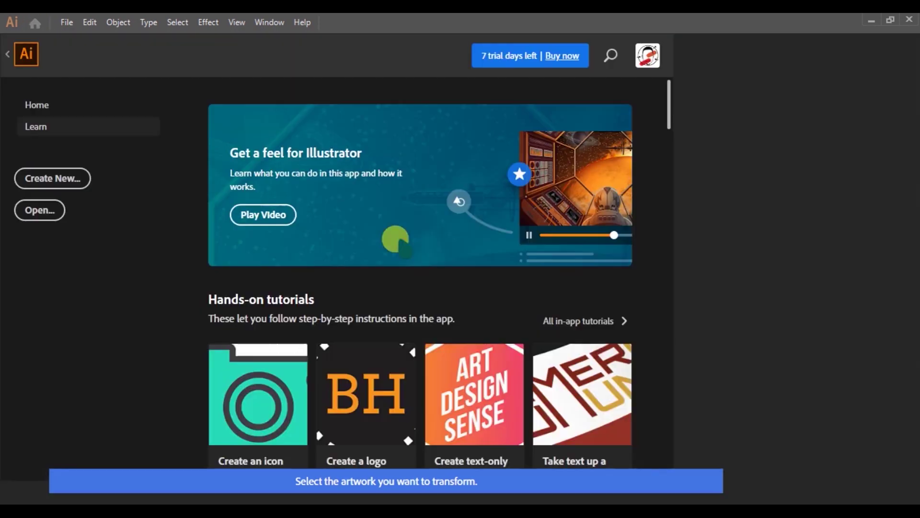
pyautogui.scroll(-5, 397, 336)
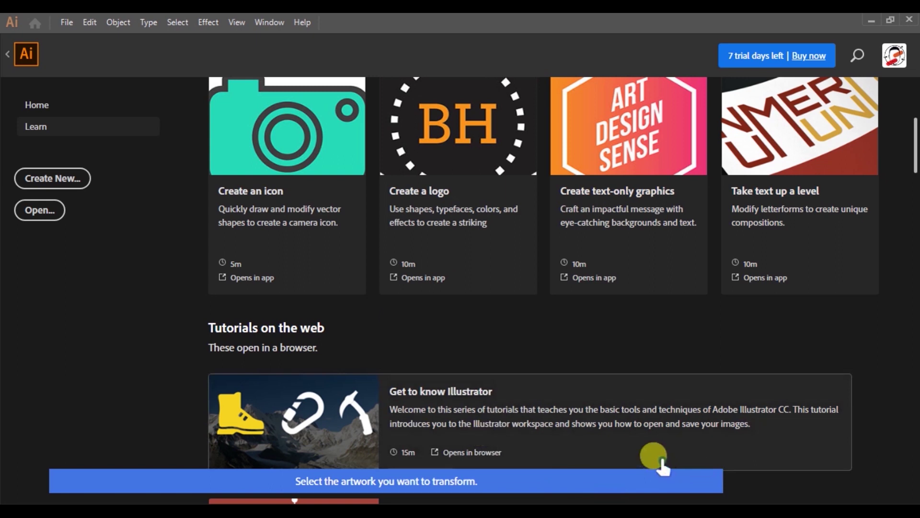
pyautogui.scroll(3, 624, 384)
pyautogui.scroll(3, 575, 354)
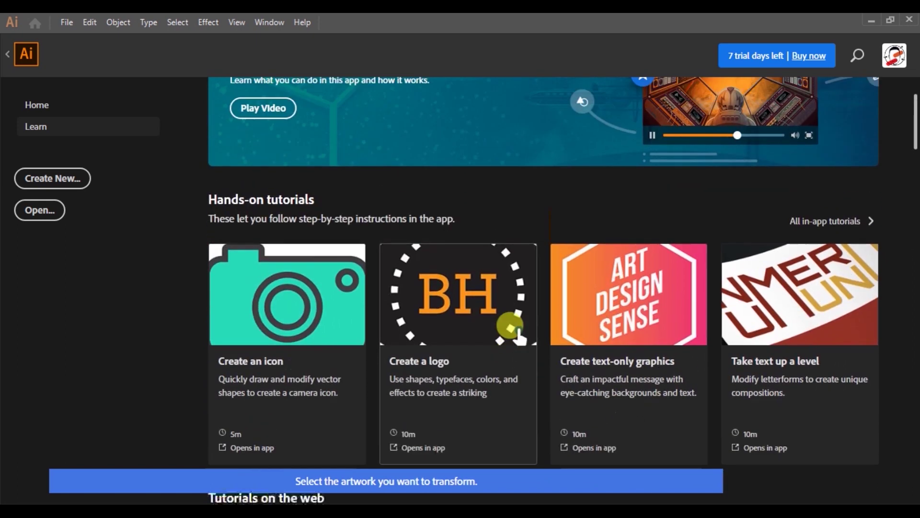
pyautogui.click(9, 55)
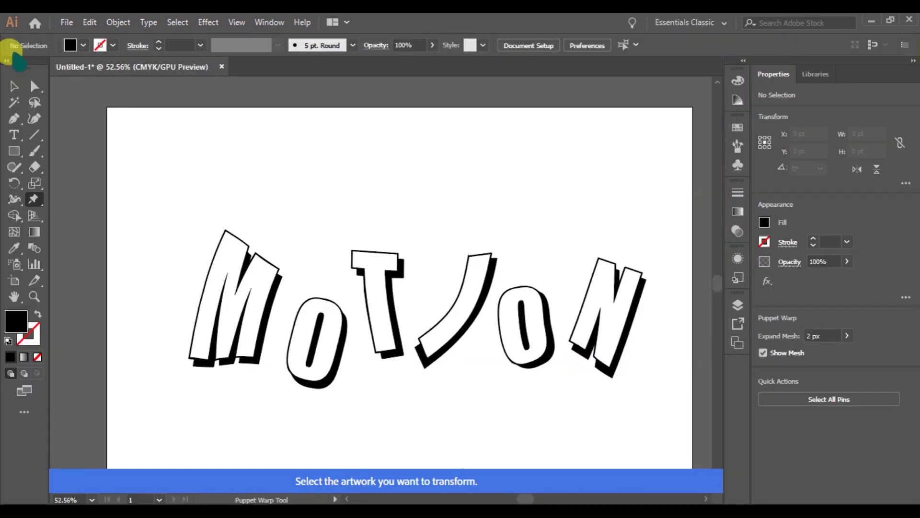
# Step: Create a second blank document from the home screen
pyautogui.click(33, 23)
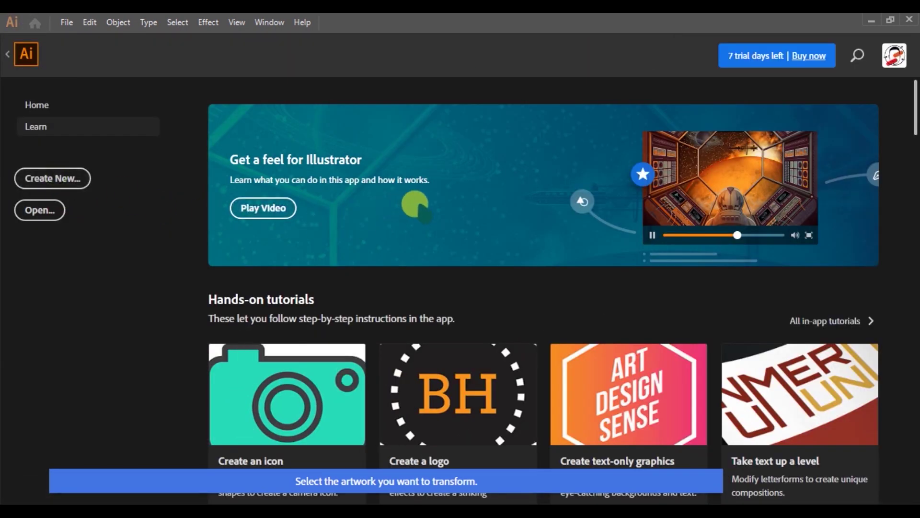
pyautogui.hotkey('ctrl', 'n')
pyautogui.click(725, 456)
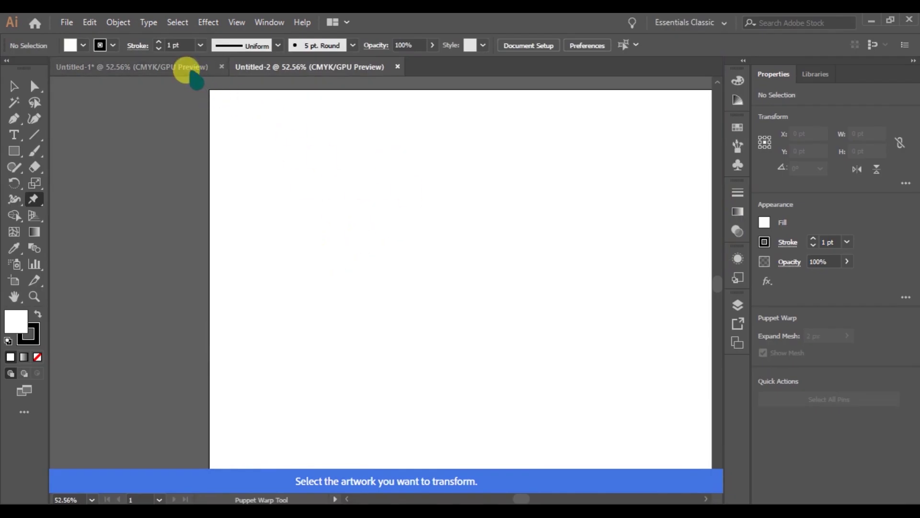
# Step: Switch between the MOTION document and the new blank document, ending on the blank one
pyautogui.click(189, 68)
pyautogui.click(257, 67)
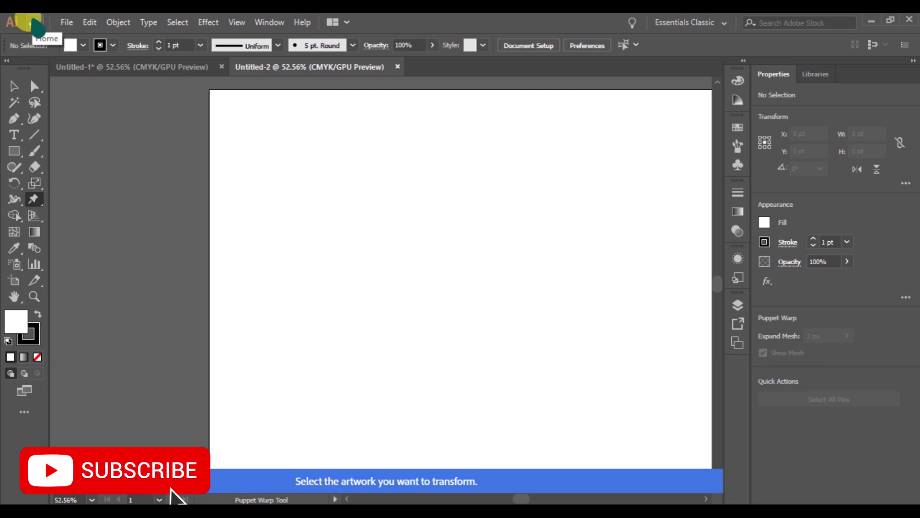
pyautogui.click(98, 67)
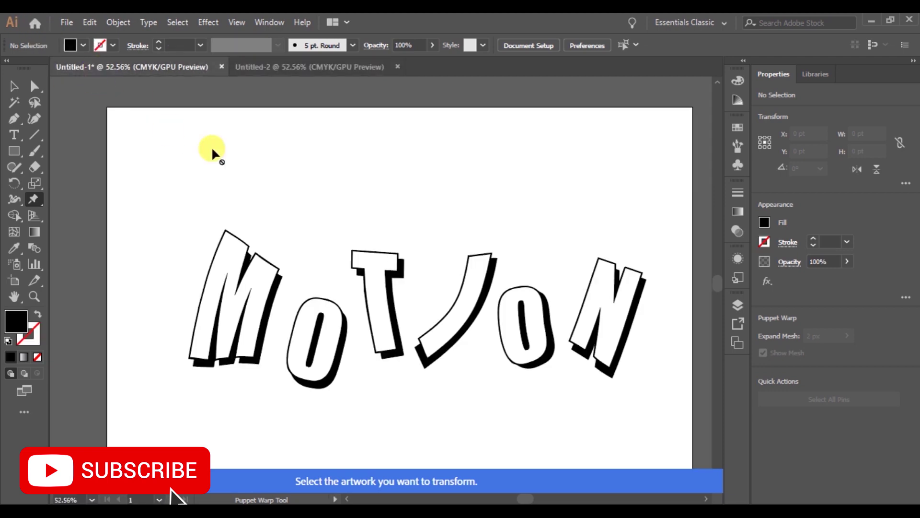
pyautogui.click(258, 68)
# Step: Draw a circle about 404 pt in diameter with the Ellipse tool and swap its fill and stroke for a black fill
pyautogui.click(14, 151)
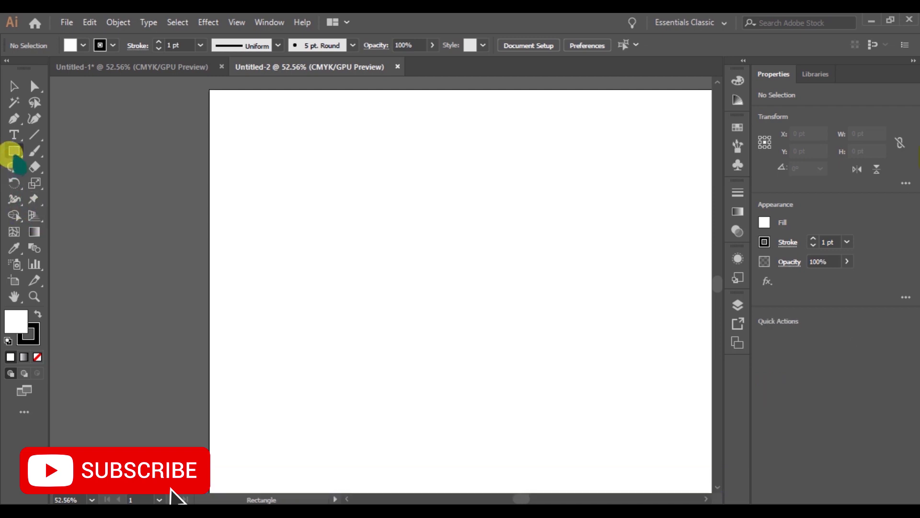
pyautogui.click(62, 180)
pyautogui.moveTo(268, 177)
pyautogui.mouseDown()
pyautogui.moveTo(421, 307)
pyautogui.moveTo(467, 376)
pyautogui.mouseUp()
pyautogui.hotkey('shift', 'x')
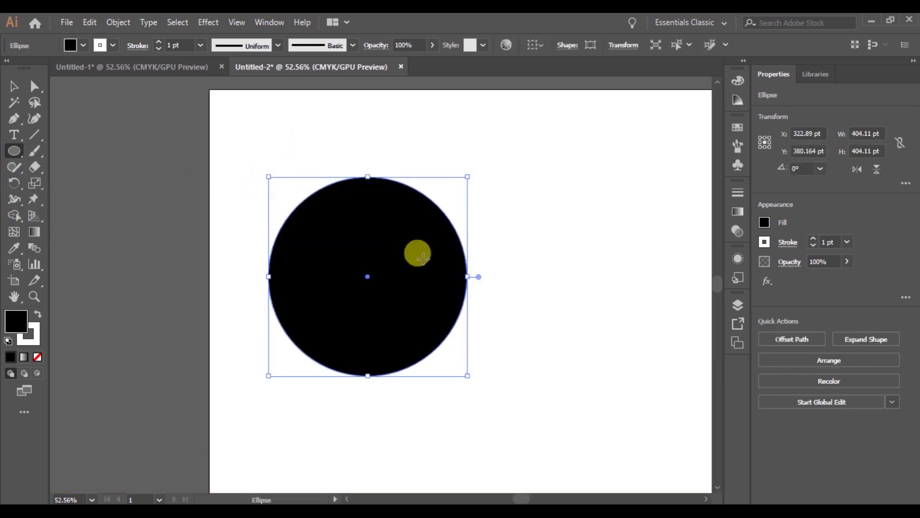
pyautogui.press('v')
# Step: Remove the circle's stroke and reselect the circle
pyautogui.click(27, 336)
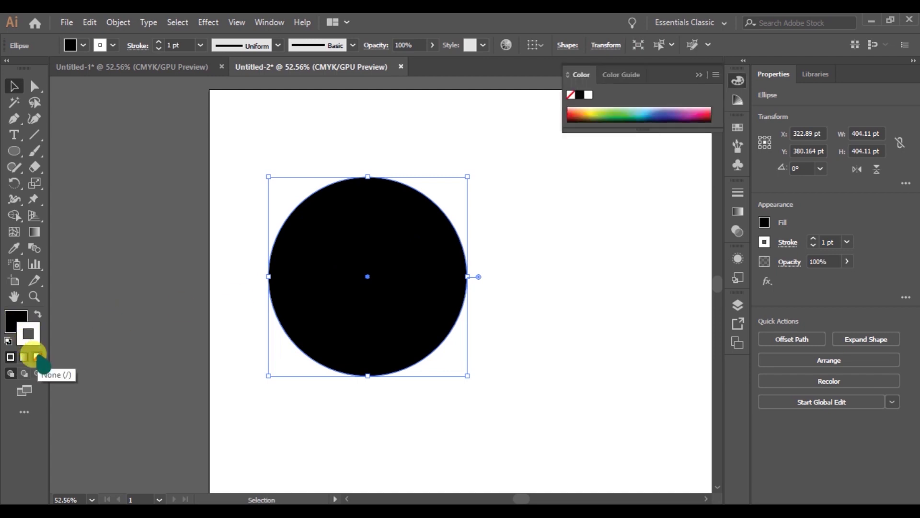
pyautogui.click(38, 357)
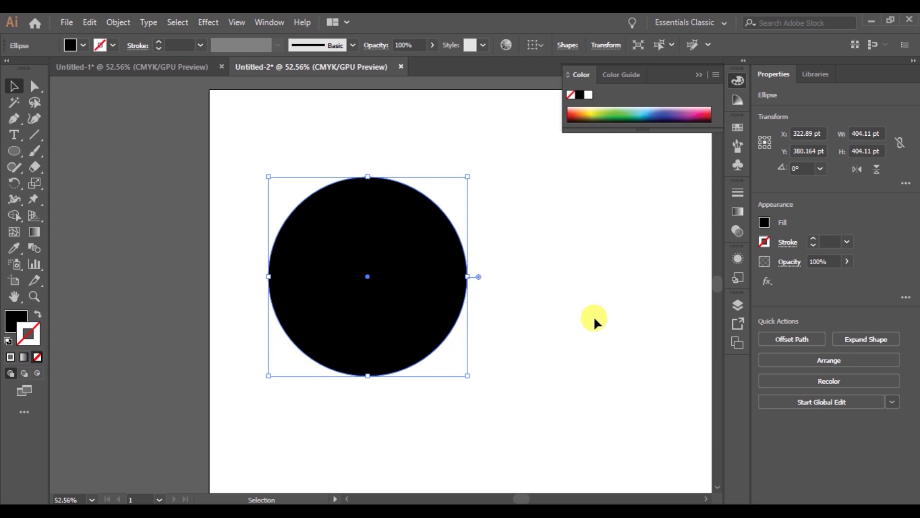
pyautogui.click(593, 318)
pyautogui.click(445, 299)
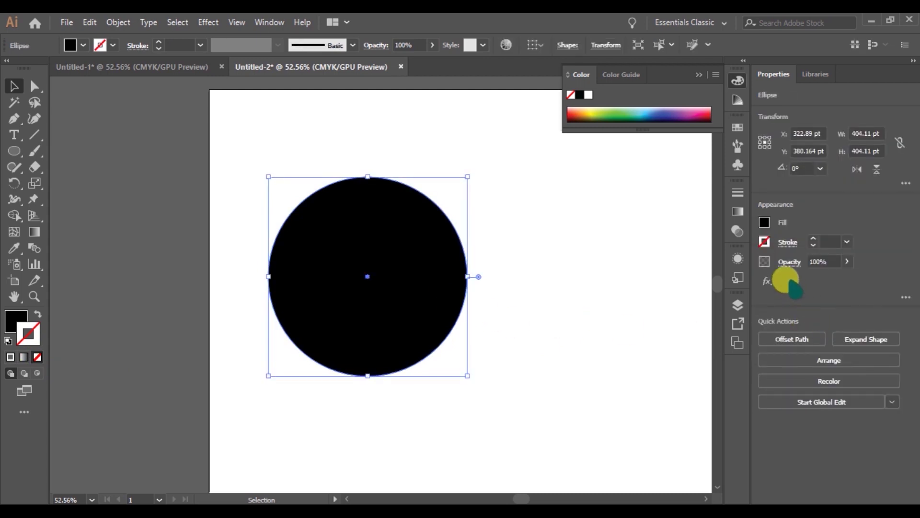
# Step: Open the Gradient settings and apply a freeform gradient in Points mode to the circle
pyautogui.click(735, 99)
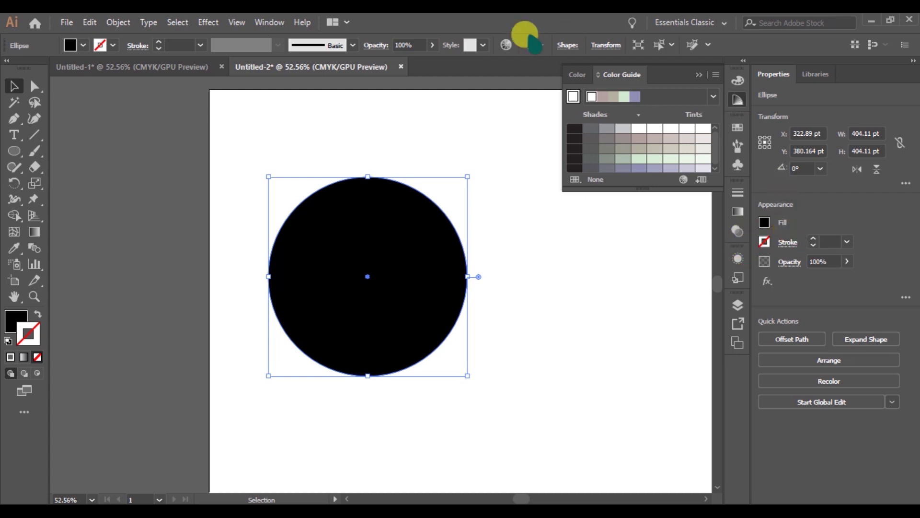
pyautogui.click(270, 22)
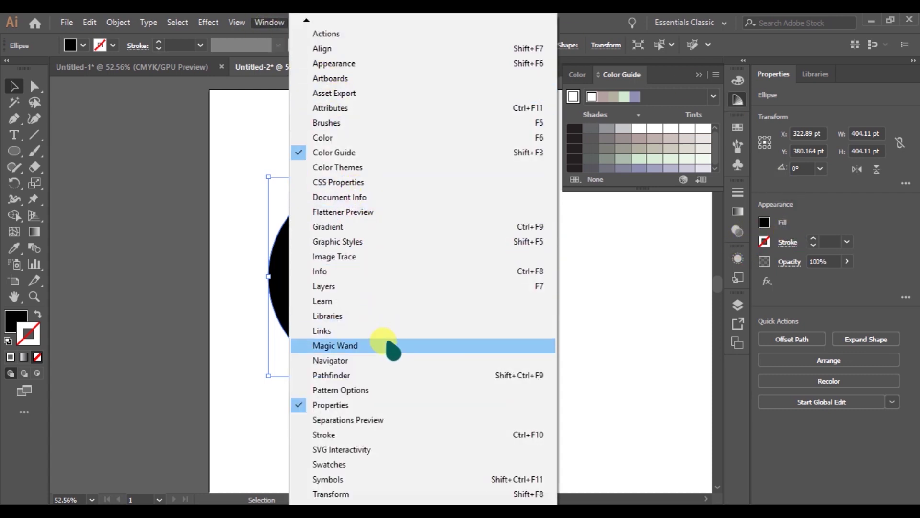
pyautogui.click(344, 227)
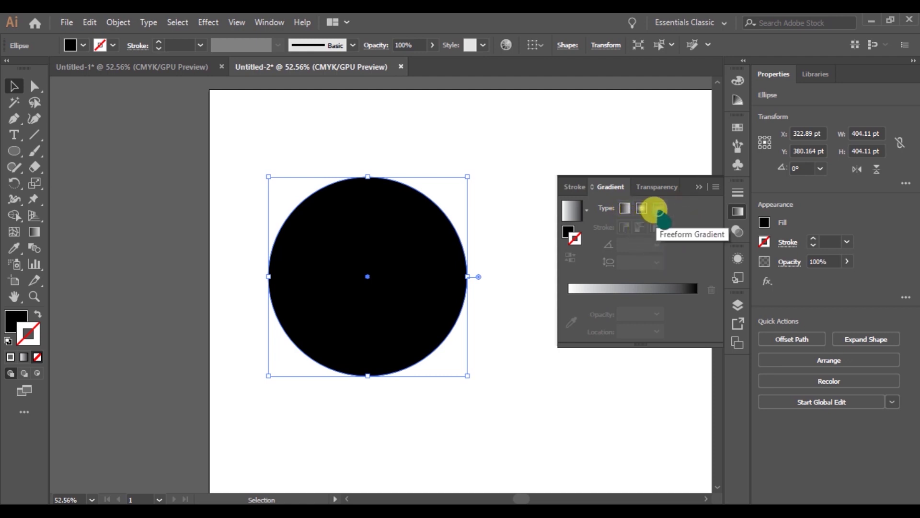
pyautogui.click(626, 290)
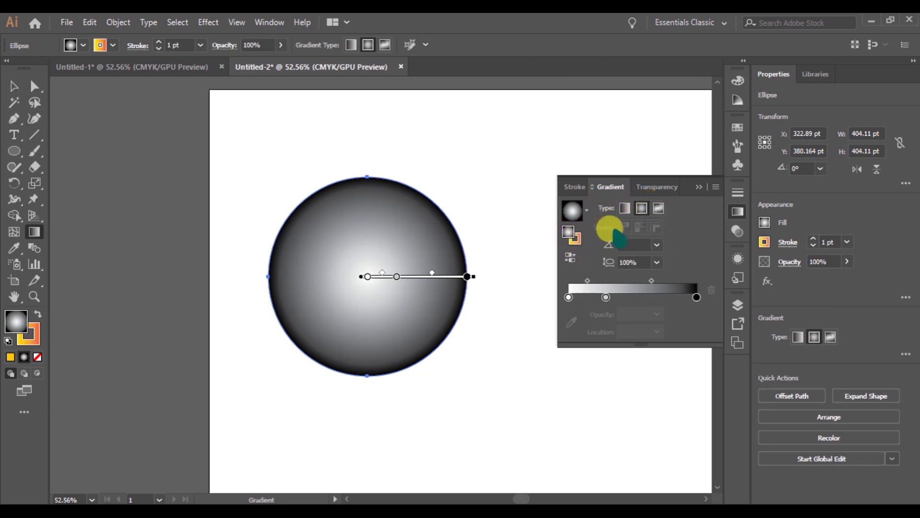
pyautogui.click(658, 208)
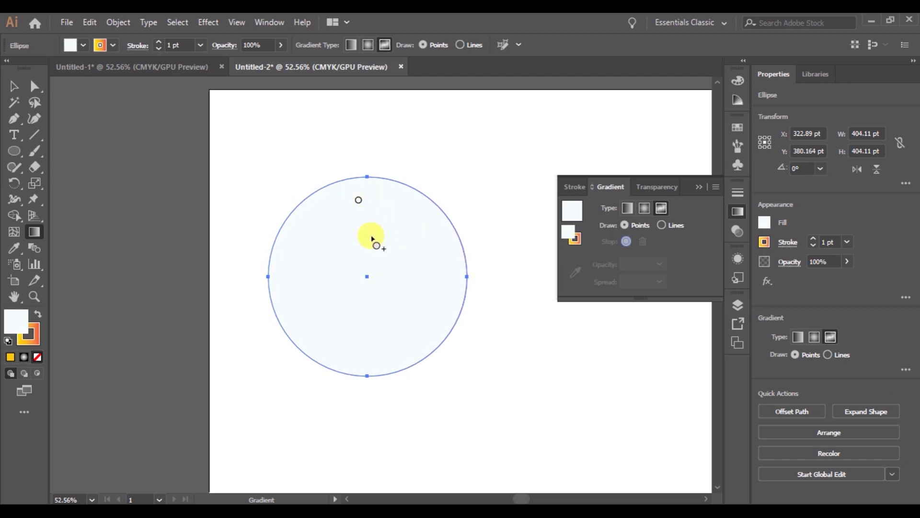
# Step: Add gradient color points at the circle's upper right and lower left, and shift the upper-right one slightly up and left
pyautogui.click(429, 248)
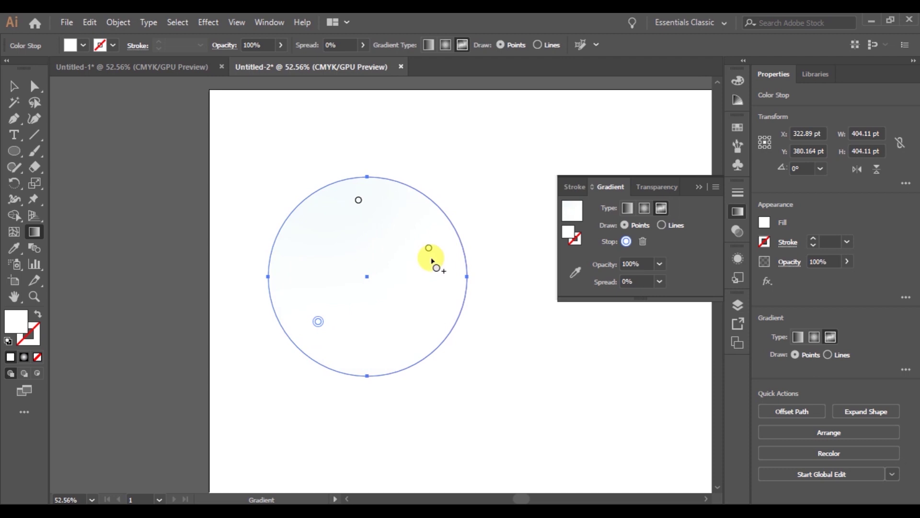
pyautogui.moveTo(429, 248)
pyautogui.mouseDown()
pyautogui.moveTo(370, 270)
pyautogui.moveTo(424, 243)
pyautogui.moveTo(420, 231)
pyautogui.moveTo(333, 242)
pyautogui.moveTo(319, 263)
pyautogui.moveTo(401, 240)
pyautogui.mouseUp()
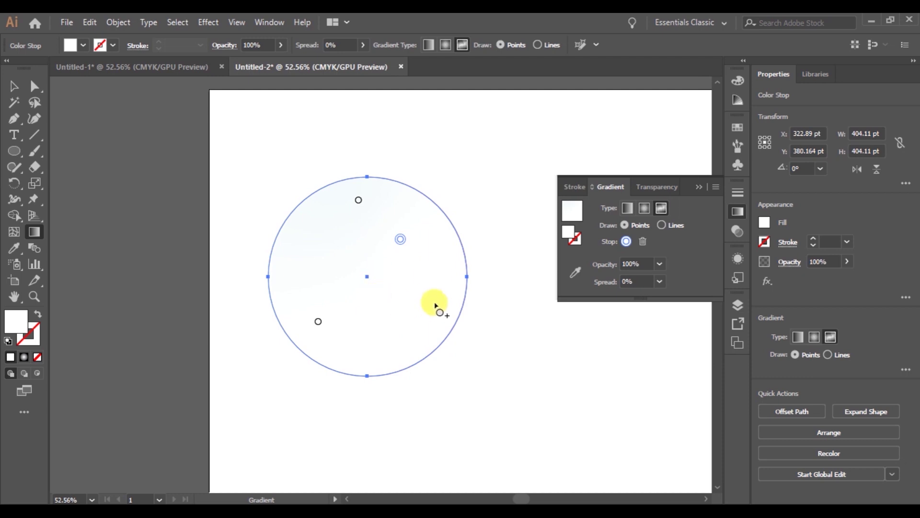
pyautogui.press('/')
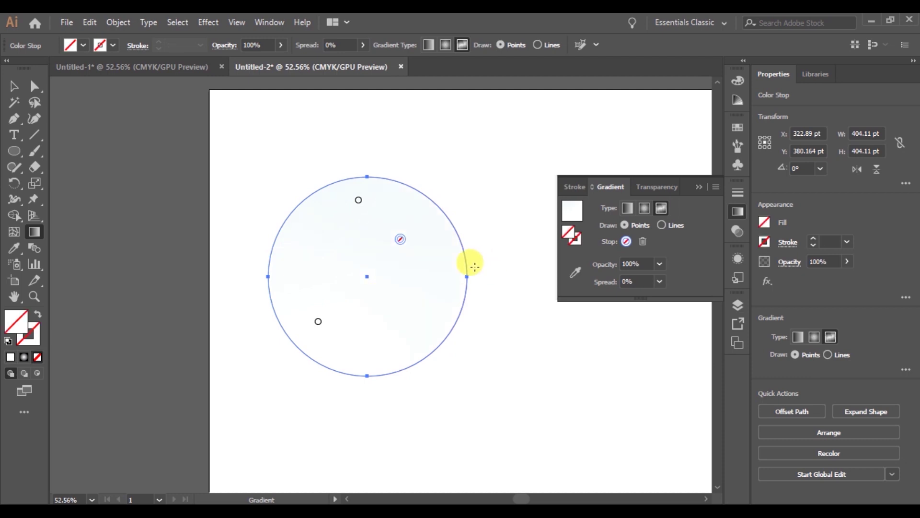
pyautogui.moveTo(402, 239); pyautogui.dragTo(417, 242)
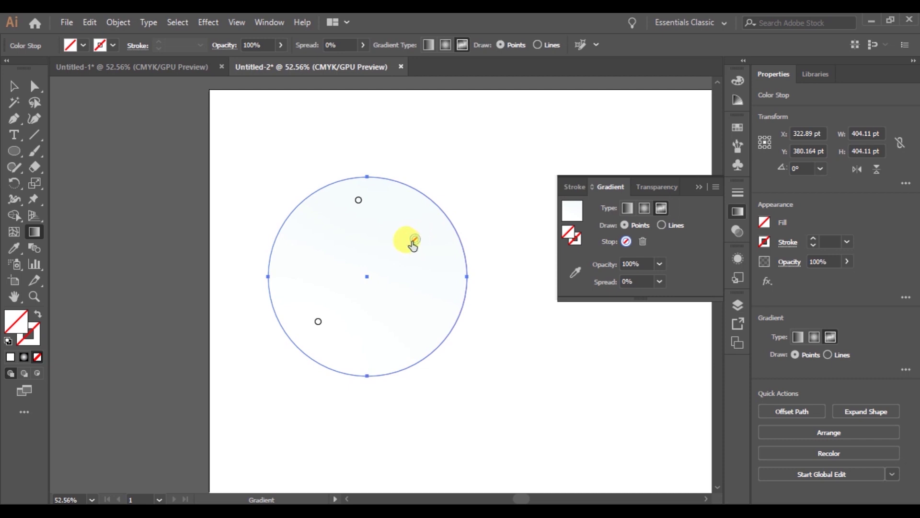
# Step: Color the upper-right gradient point with the purple swatch
pyautogui.doubleClick(415, 239)
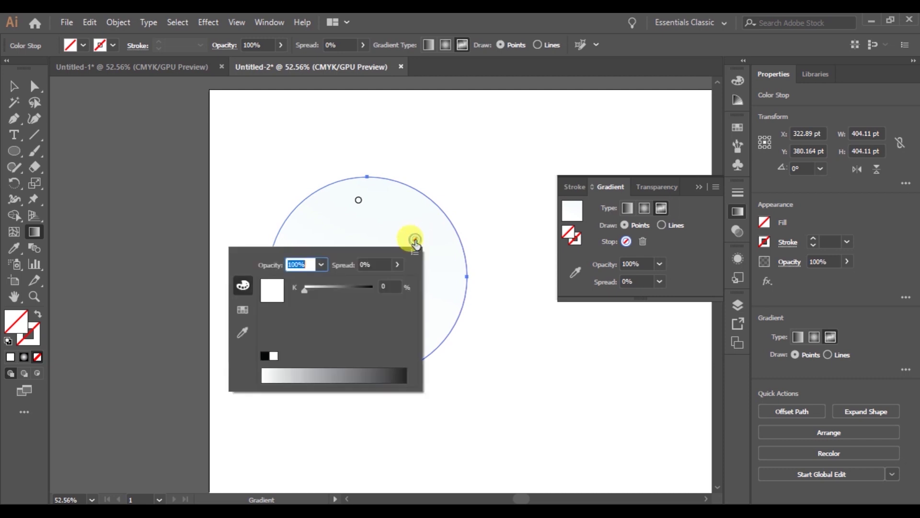
pyautogui.click(290, 374)
pyautogui.click(318, 376)
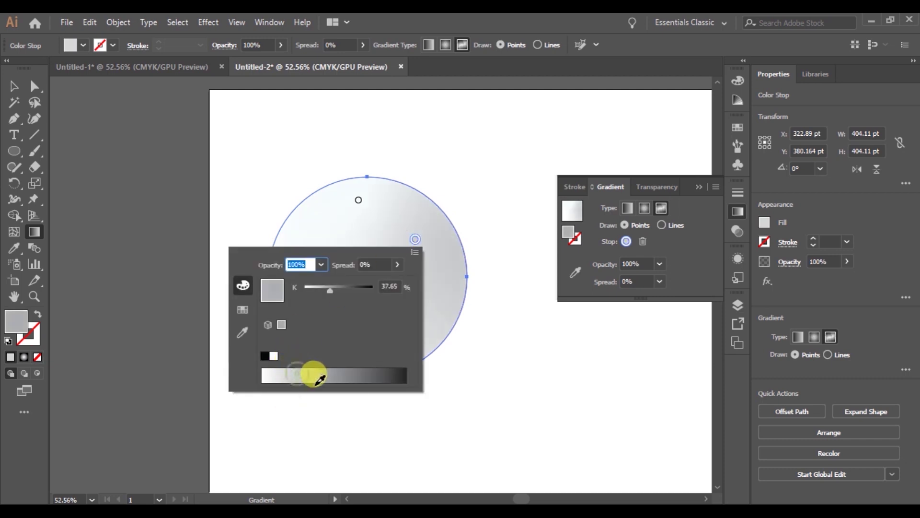
pyautogui.click(243, 310)
pyautogui.click(319, 321)
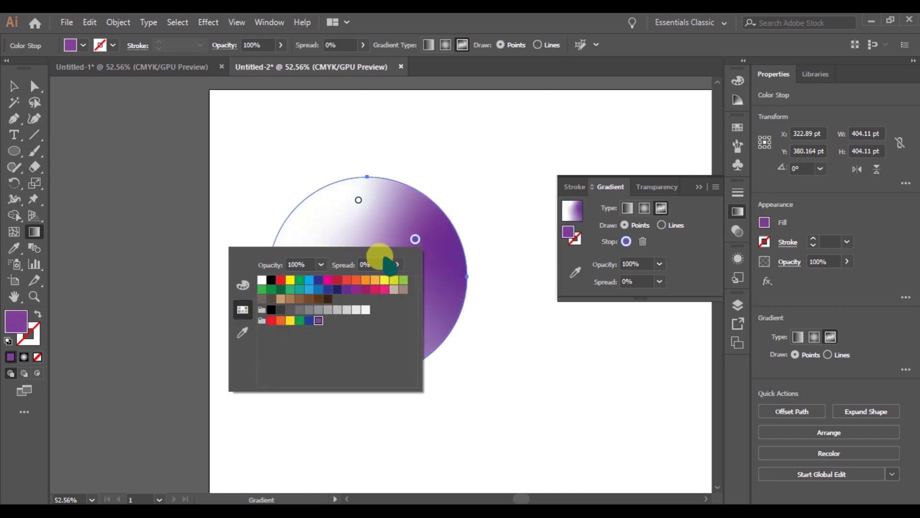
# Step: Color the gradient point near the circle's upper edge with the dark red swatch
pyautogui.click(359, 200)
pyautogui.click(359, 200)
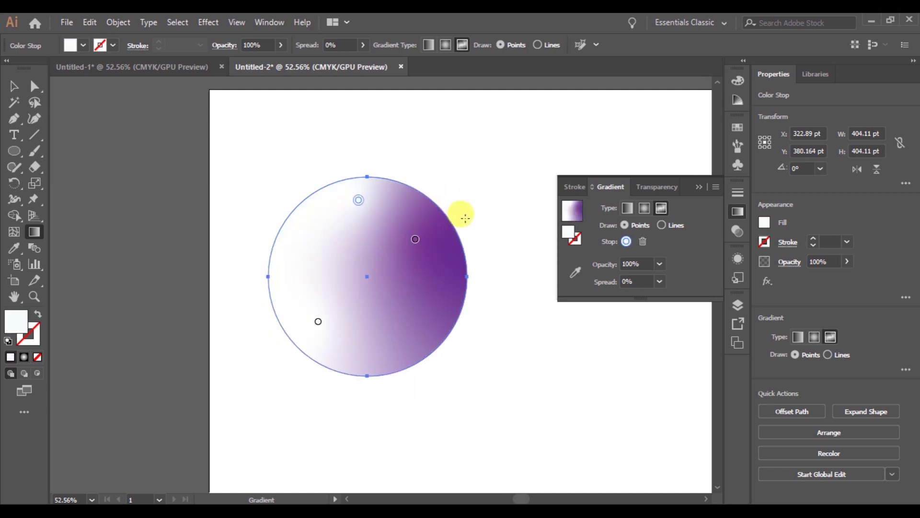
pyautogui.click(357, 201)
pyautogui.click(358, 202)
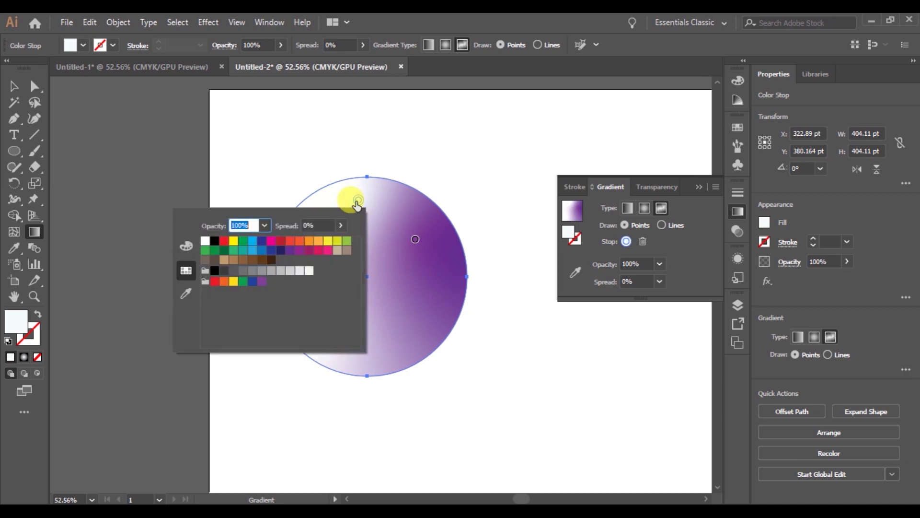
pyautogui.click(281, 245)
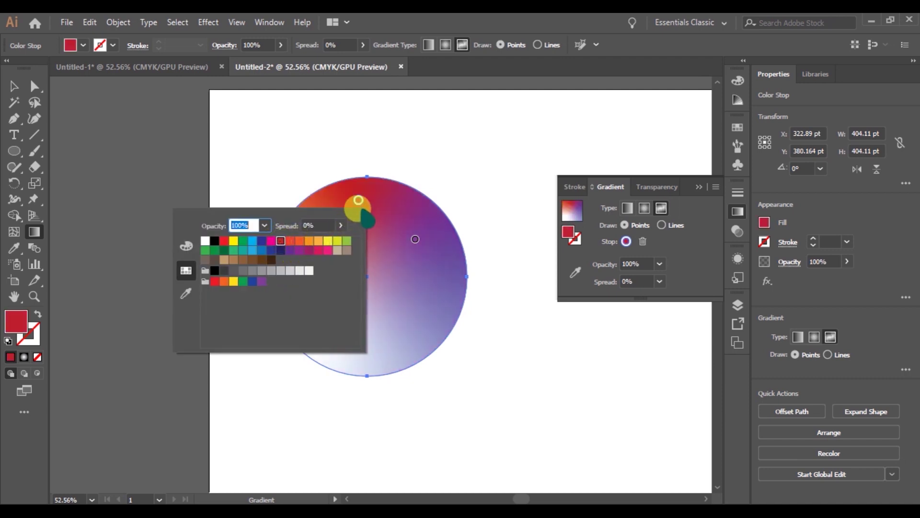
pyautogui.click(359, 201)
# Step: Color the circle's lower-left gradient point with the light green swatch and return to the Selection tool
pyautogui.doubleClick(317, 323)
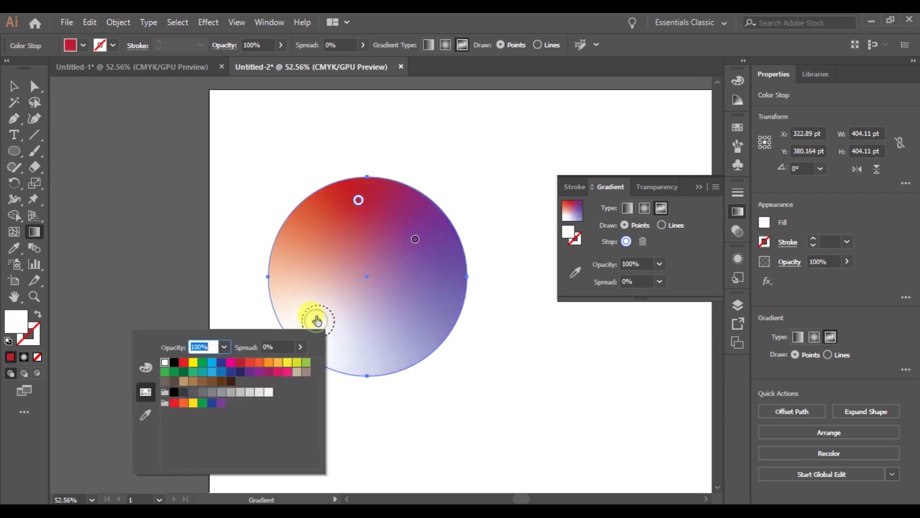
pyautogui.click(306, 362)
pyautogui.write('v')
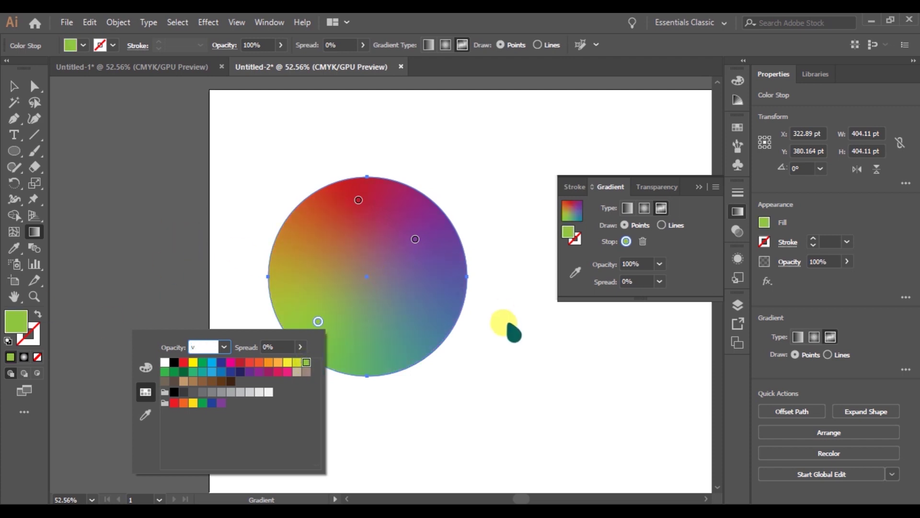
pyautogui.click(507, 323)
pyautogui.press('v')
pyautogui.click(505, 338)
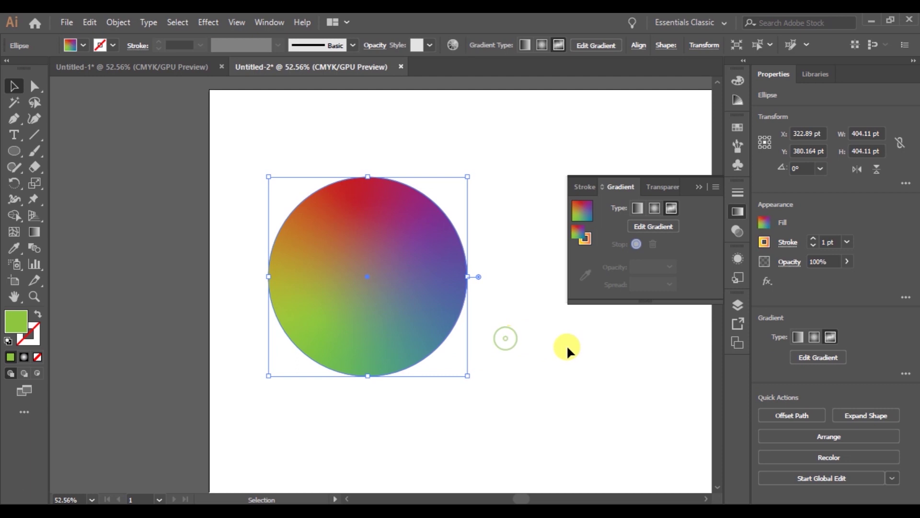
# Step: Set the circle's stroke to None and move the circle up and slightly right, to about X 354 pt, Y 320 pt
pyautogui.click(569, 349)
pyautogui.click(400, 255)
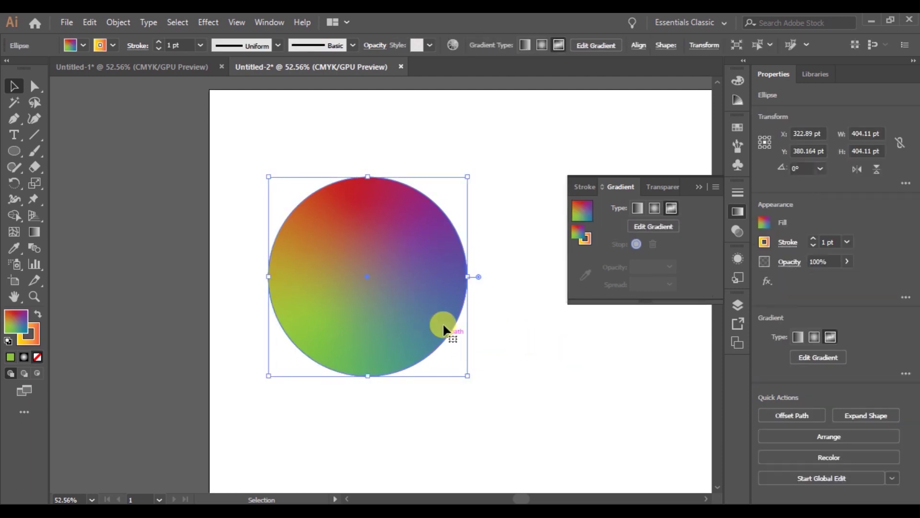
pyautogui.click(30, 337)
pyautogui.click(38, 357)
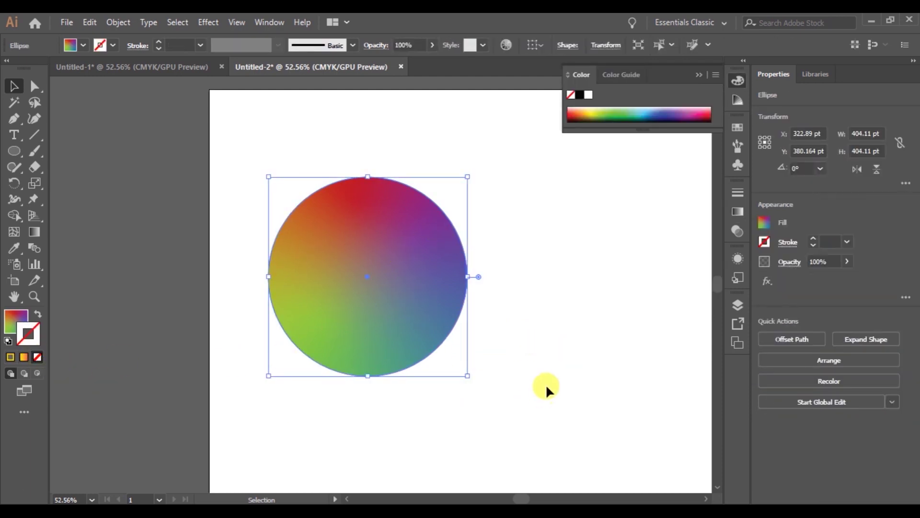
pyautogui.click(547, 386)
pyautogui.click(329, 271)
pyautogui.moveTo(410, 286); pyautogui.dragTo(411, 269)
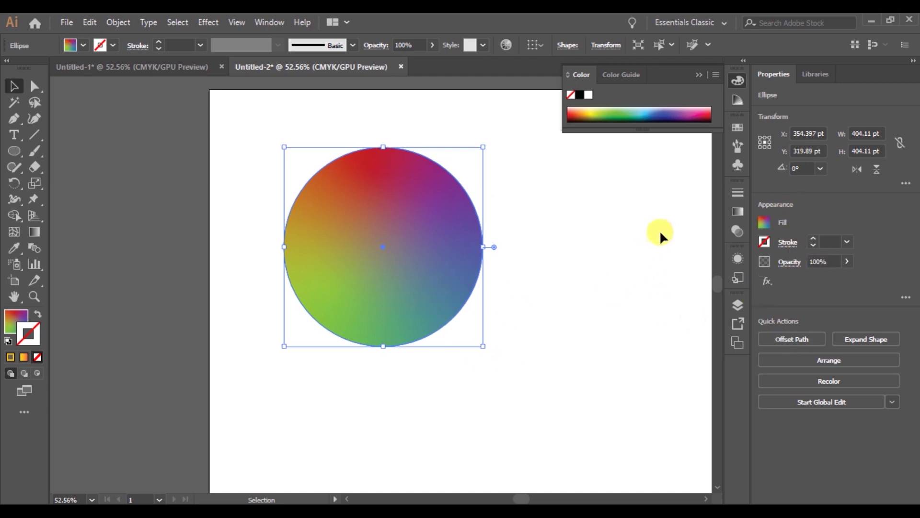
# Step: Activate the circle's fill gradient, add a dark blue color point at its lower right, and close the Gradient settings
pyautogui.click(738, 211)
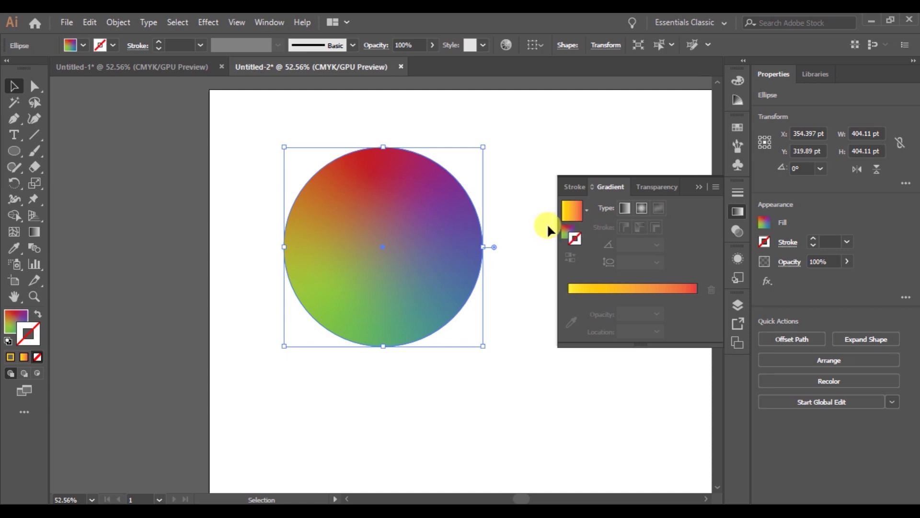
pyautogui.click(565, 232)
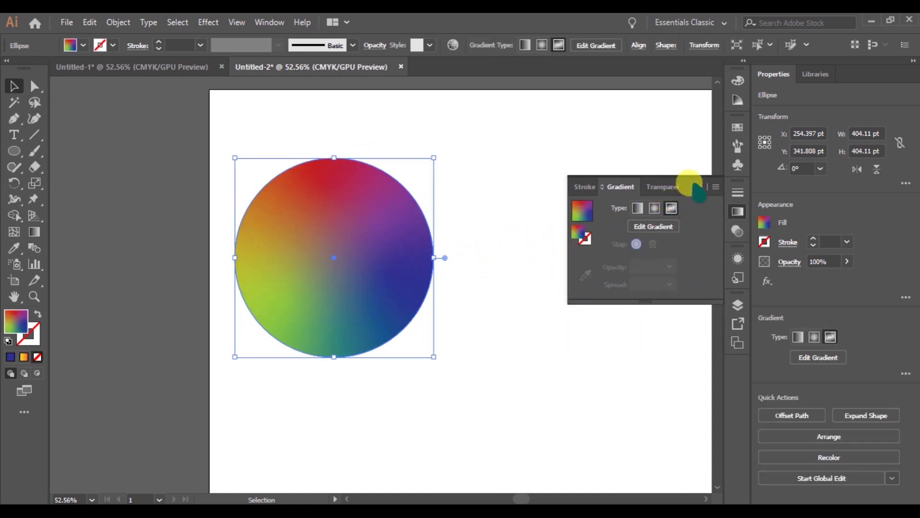
pyautogui.click(699, 187)
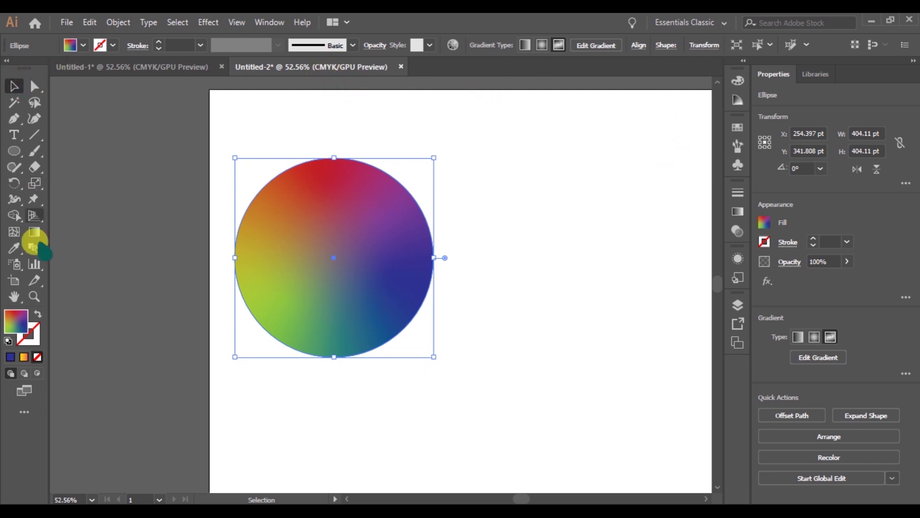
# Step: Browse the toolbar's full list of tools and deselect the circle
pyautogui.click(24, 412)
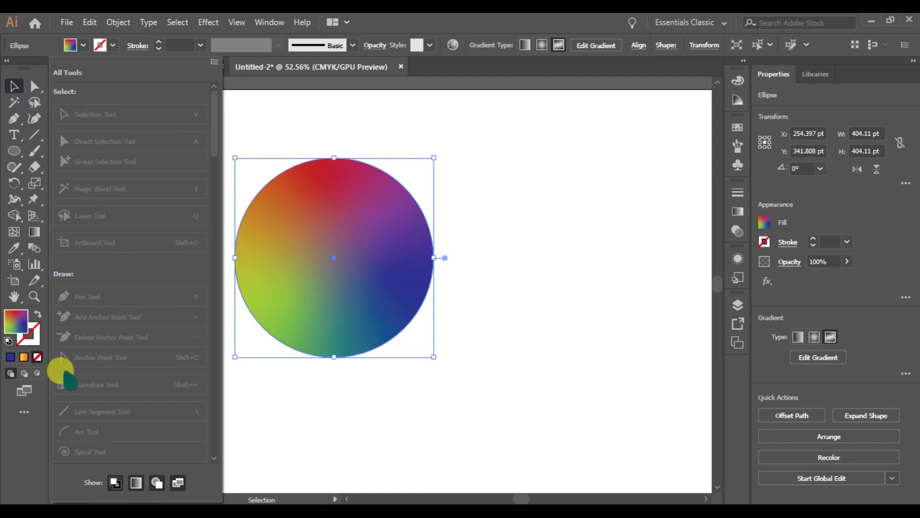
pyautogui.scroll(-6, 148, 349)
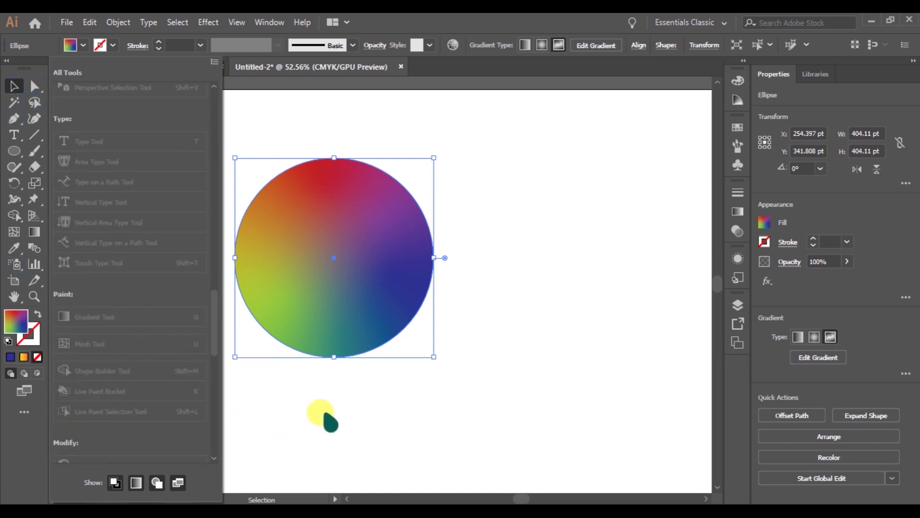
pyautogui.click(321, 418)
pyautogui.click(324, 413)
# Step: Switch the toolbar to the Basic tool set and restore the Advanced set
pyautogui.click(20, 408)
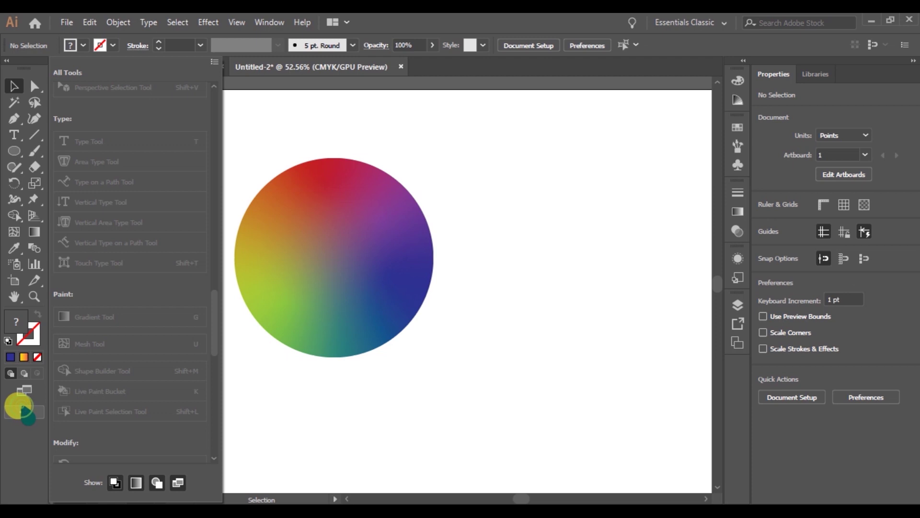
pyautogui.click(213, 61)
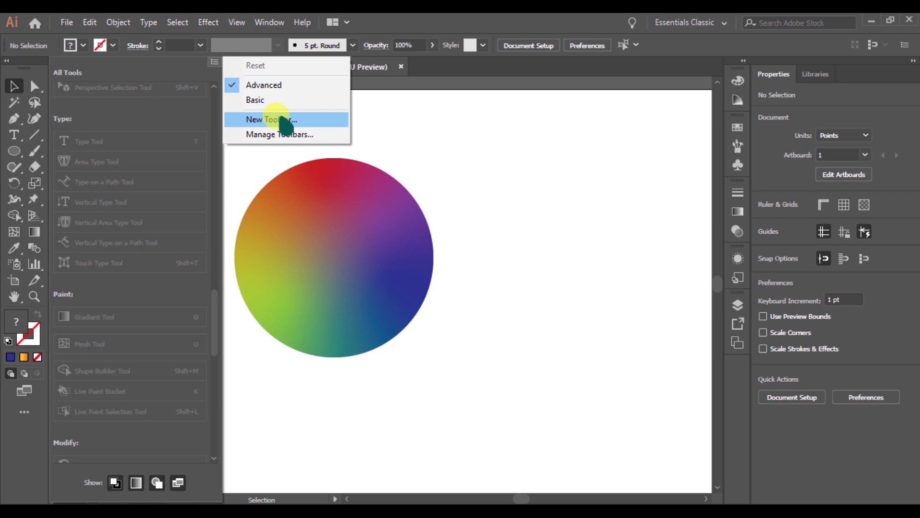
pyautogui.click(273, 101)
pyautogui.click(14, 86)
pyautogui.click(24, 315)
pyautogui.click(214, 61)
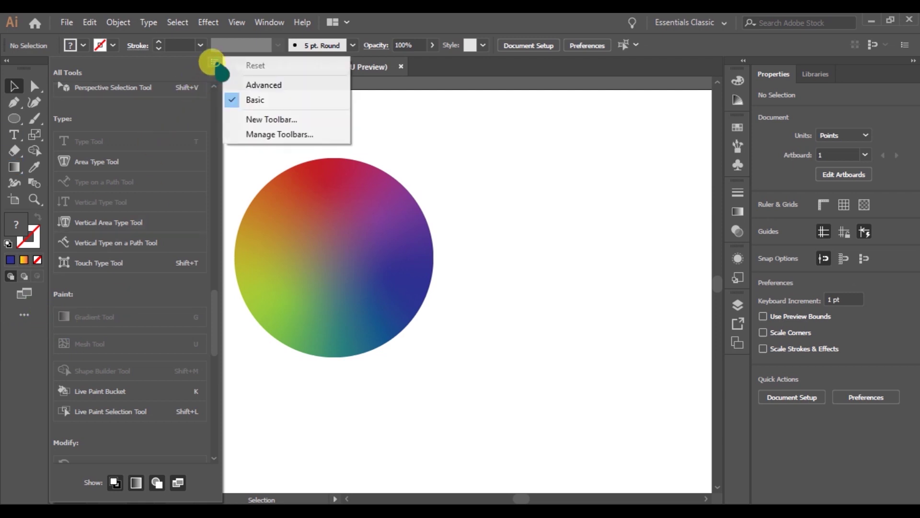
pyautogui.click(256, 84)
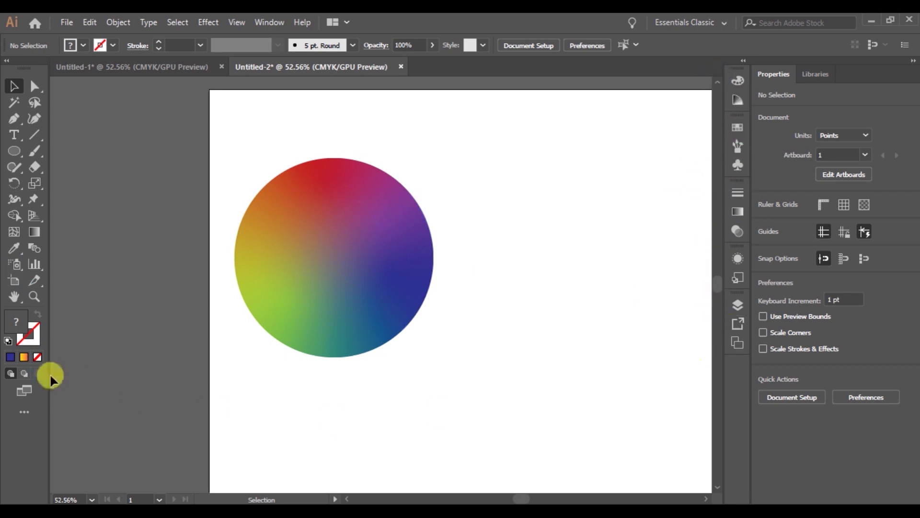
# Step: Create a new custom toolbar named Design
pyautogui.click(24, 411)
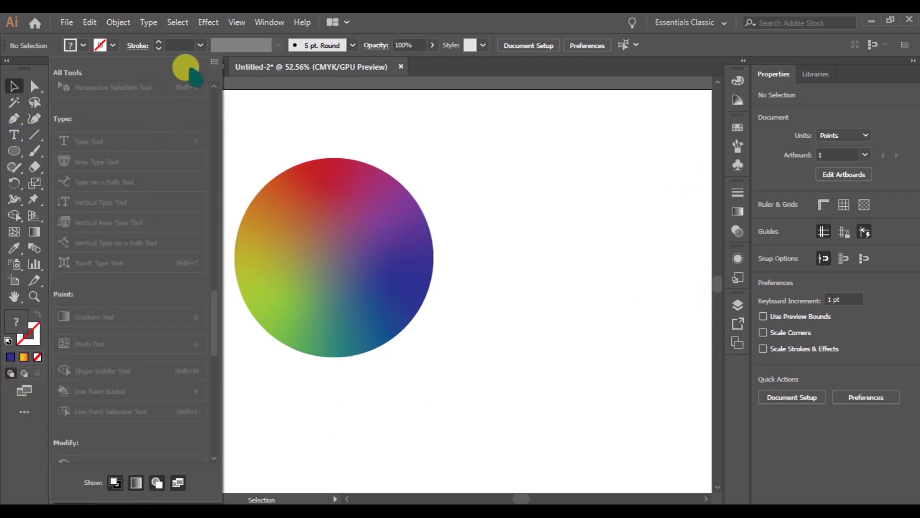
pyautogui.click(215, 61)
pyautogui.click(302, 120)
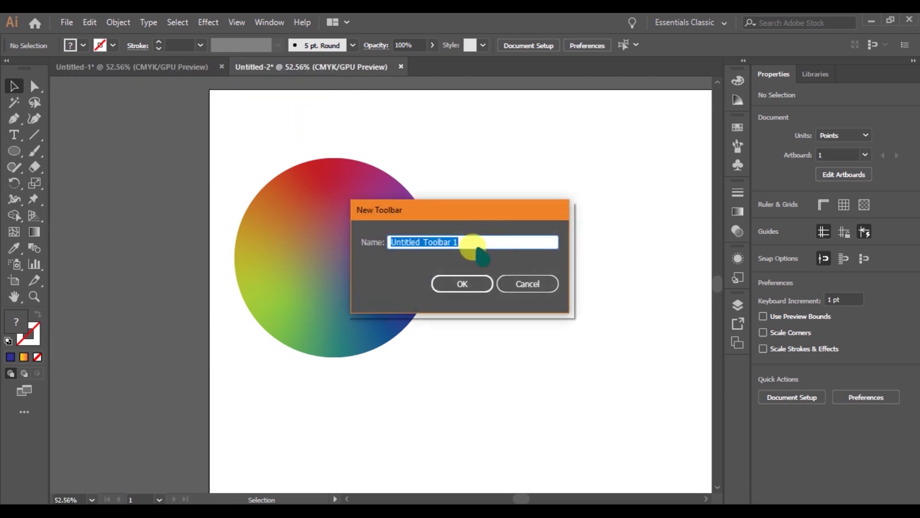
pyautogui.press('BackSpace')
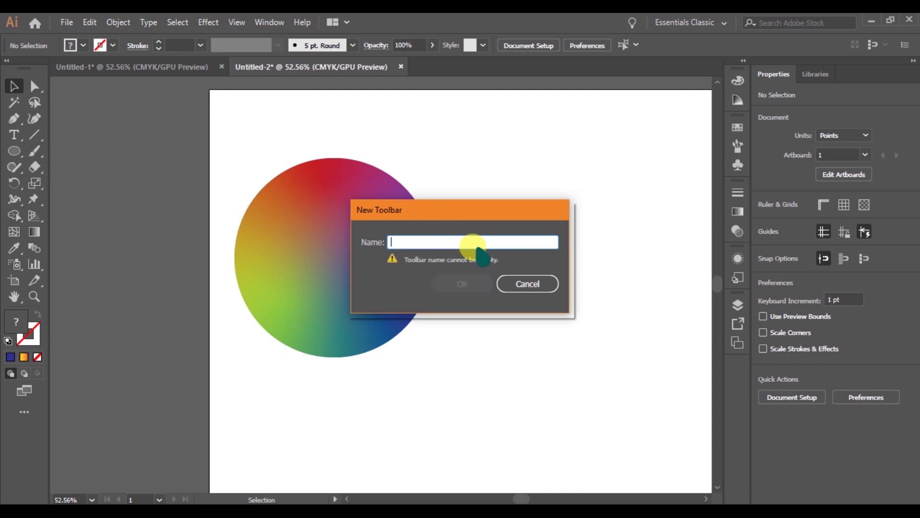
pyautogui.write('Design')
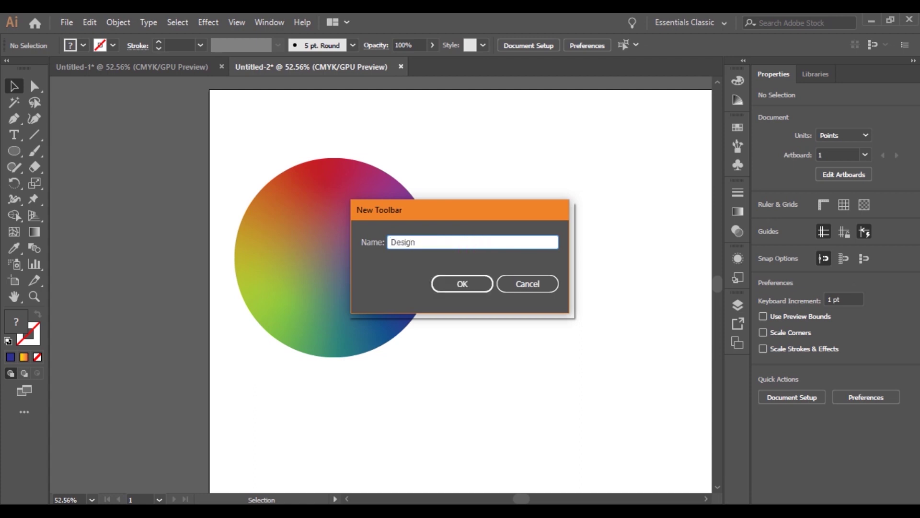
pyautogui.click(463, 284)
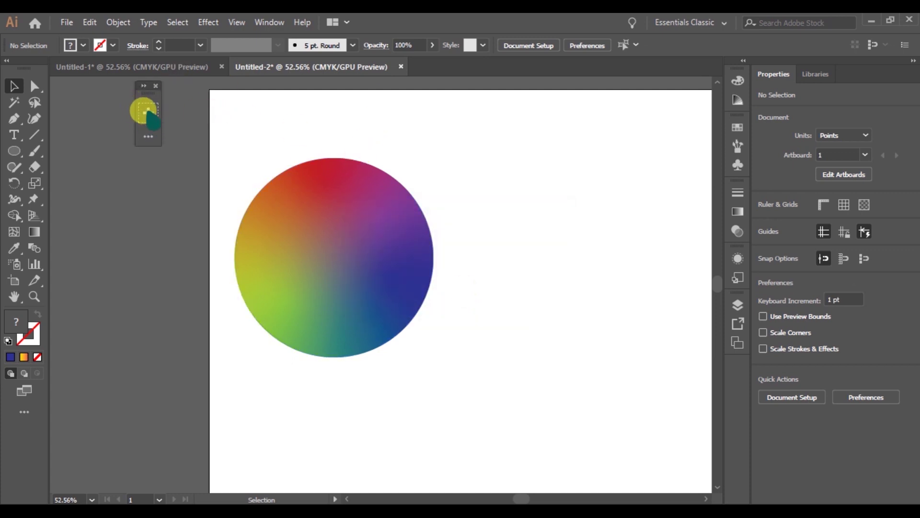
# Step: Add the Type, Selection and Direct Selection tools to the Design toolbar and close the tool list
pyautogui.click(148, 137)
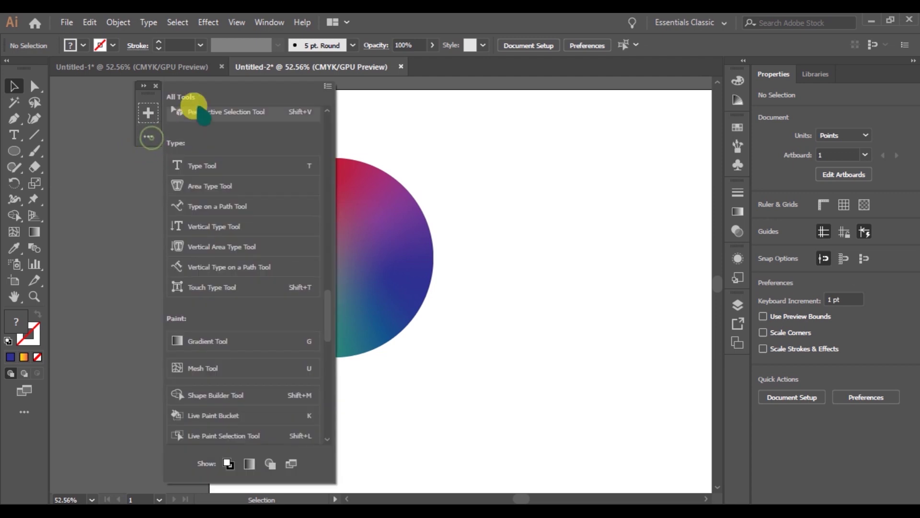
pyautogui.moveTo(199, 164); pyautogui.dragTo(147, 114)
pyautogui.scroll(-3, 261, 283)
pyautogui.scroll(10, 264, 312)
pyautogui.scroll(2, 263, 313)
pyautogui.moveTo(205, 138); pyautogui.dragTo(144, 117)
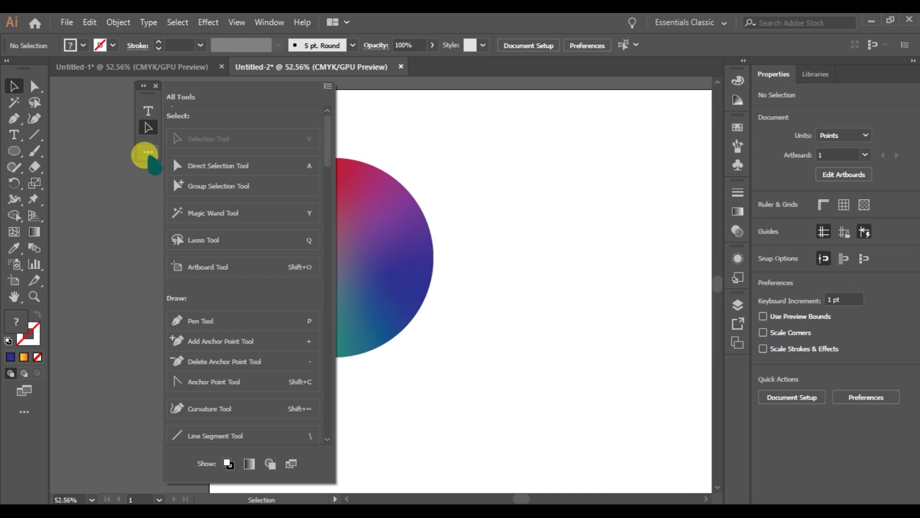
pyautogui.moveTo(218, 180); pyautogui.dragTo(147, 142)
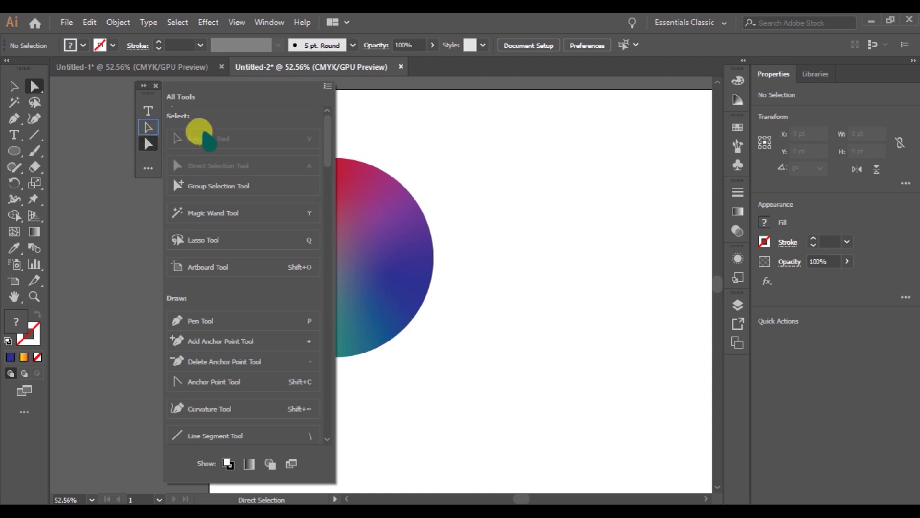
pyautogui.click(405, 131)
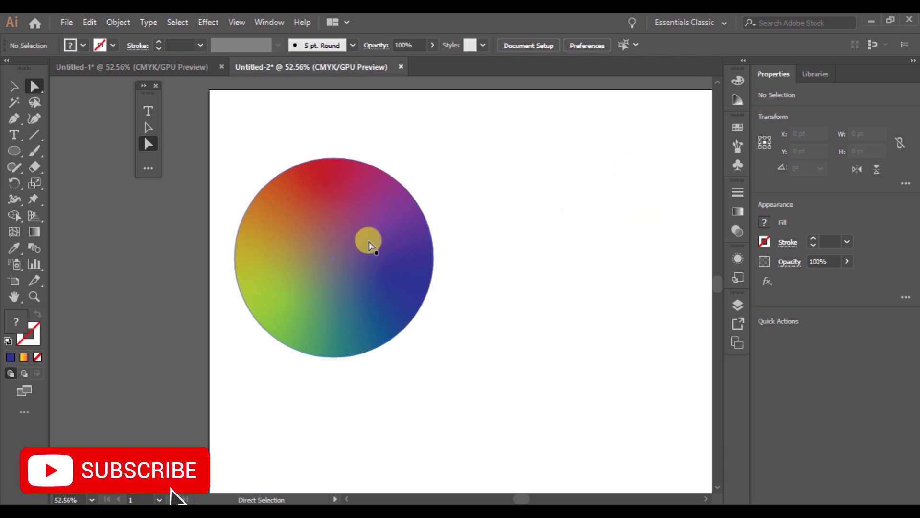
# Step: Delete the gradient circle from the artboard with the Selection tool
pyautogui.press('v')
pyautogui.click(376, 278)
pyautogui.moveTo(376, 276); pyautogui.dragTo(554, 288)
pyautogui.press('Delete')
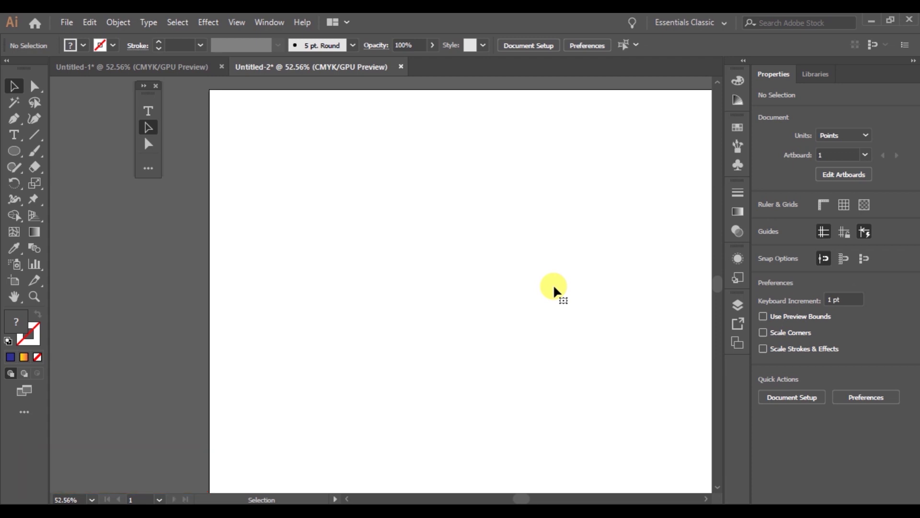
pyautogui.press('space')
pyautogui.moveTo(598, 253); pyautogui.dragTo(507, 236)
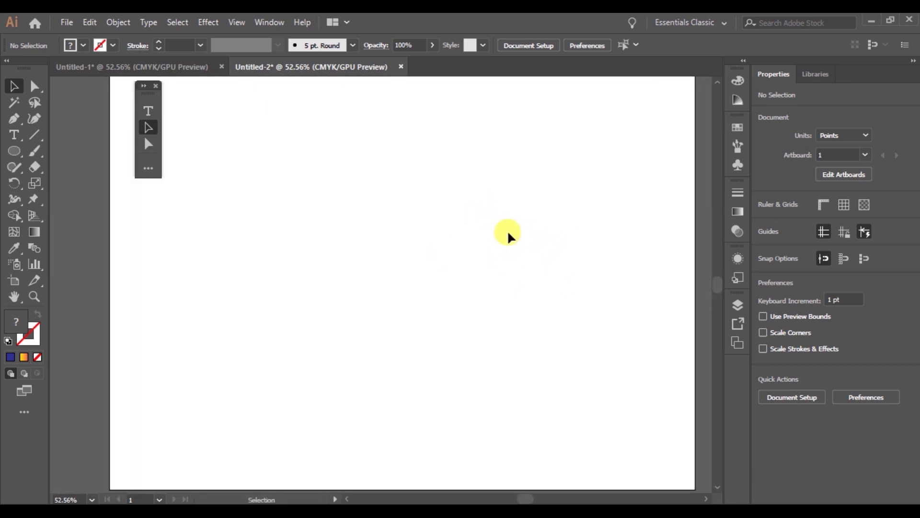